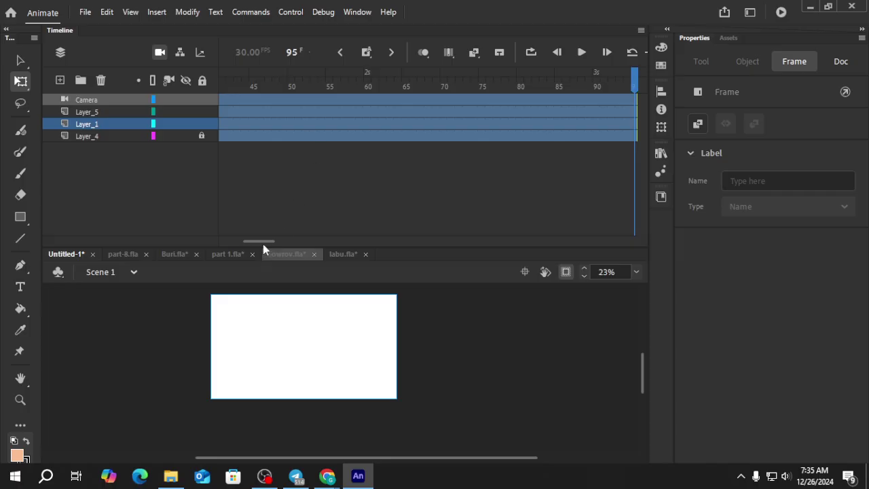
Go back to frame 1 and delete the Camera layer from the timeline.
{"action": "left_click_drag", "start_coordinate": [262, 241], "coordinate": [171, 237]}
{"action": "left_click", "coordinate": [251, 161]}
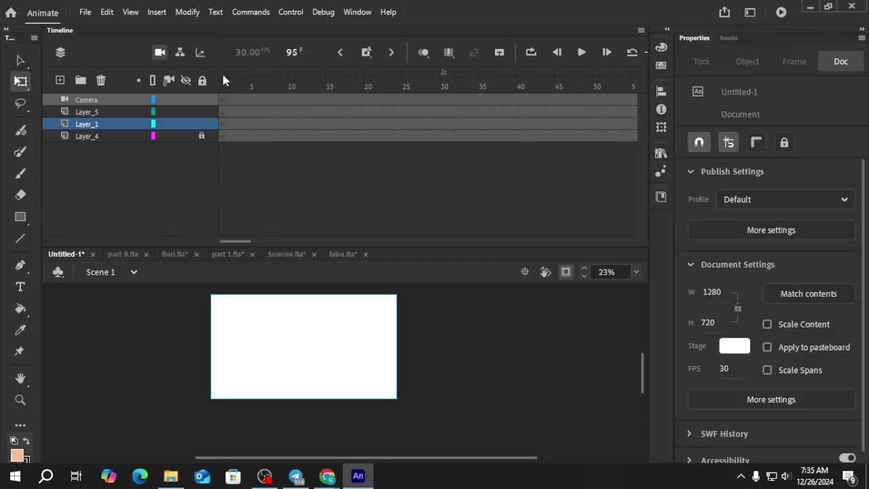
{"action": "left_click", "coordinate": [223, 76]}
{"action": "left_click", "coordinate": [126, 100]}
{"action": "left_click", "coordinate": [100, 80]}
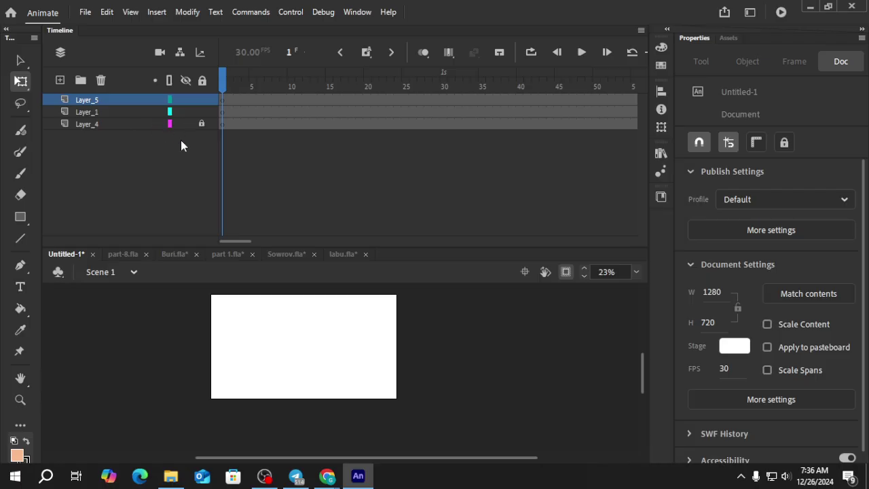
Undo the Camera layer deletion and the earlier clearing of the frames on all layers.
{"action": "key", "text": "ctrl+z"}
{"action": "key", "text": "ctrl+z"}
{"action": "key", "text": "ctrl+z"}
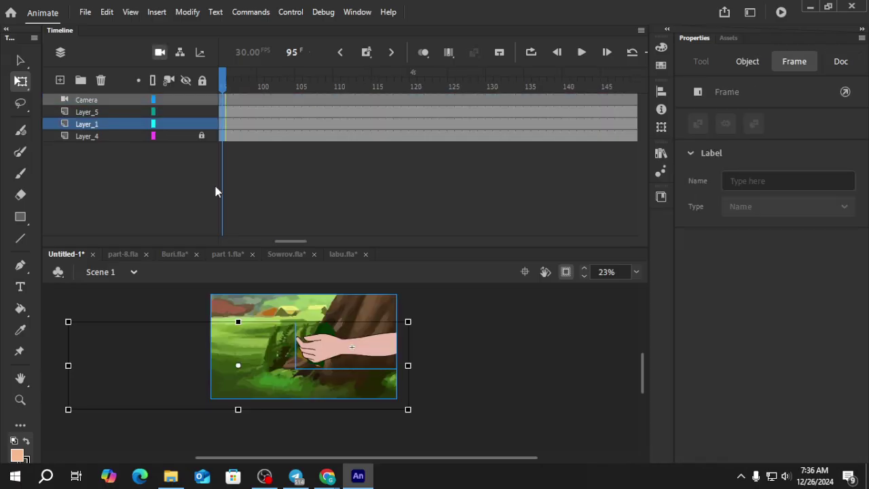
Select the frames of all layers after frame 1, clear their keyframes and remove the classic tweens.
{"action": "left_click", "coordinate": [258, 158]}
{"action": "left_click_drag", "start_coordinate": [289, 240], "coordinate": [200, 201]}
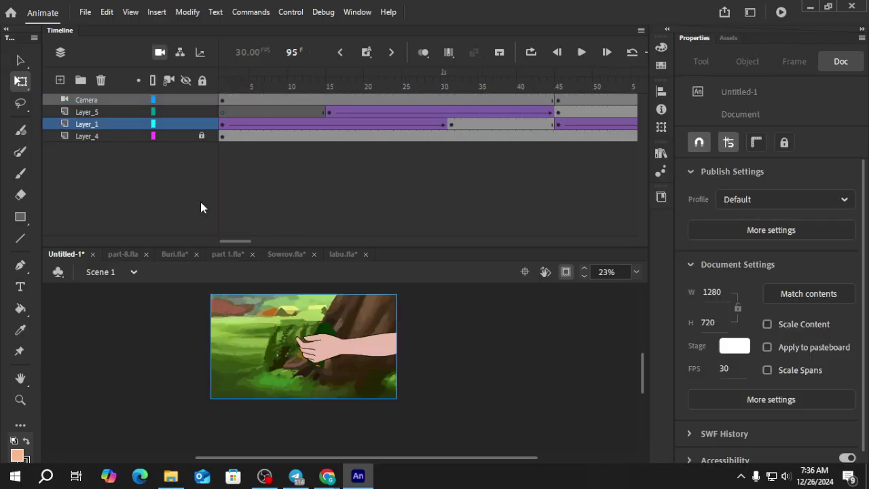
{"action": "left_click_drag", "start_coordinate": [232, 100], "coordinate": [635, 136]}
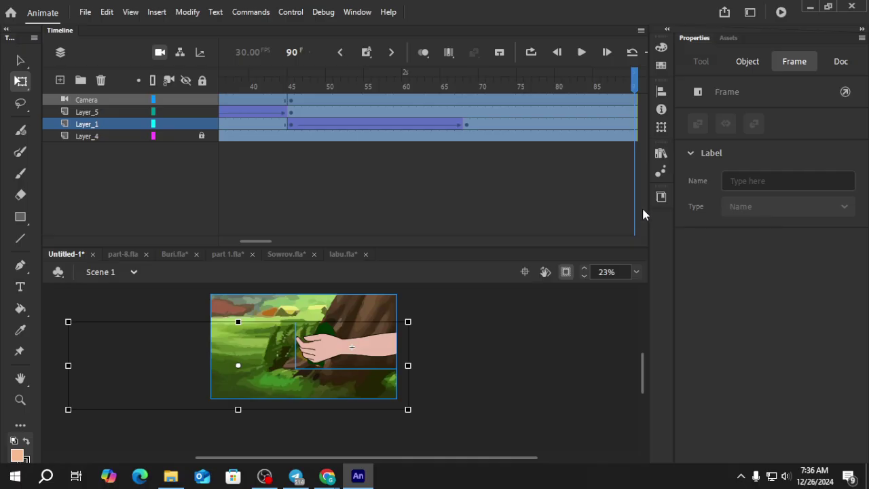
{"action": "key", "text": "shift+F6"}
{"action": "right_click", "coordinate": [407, 128]}
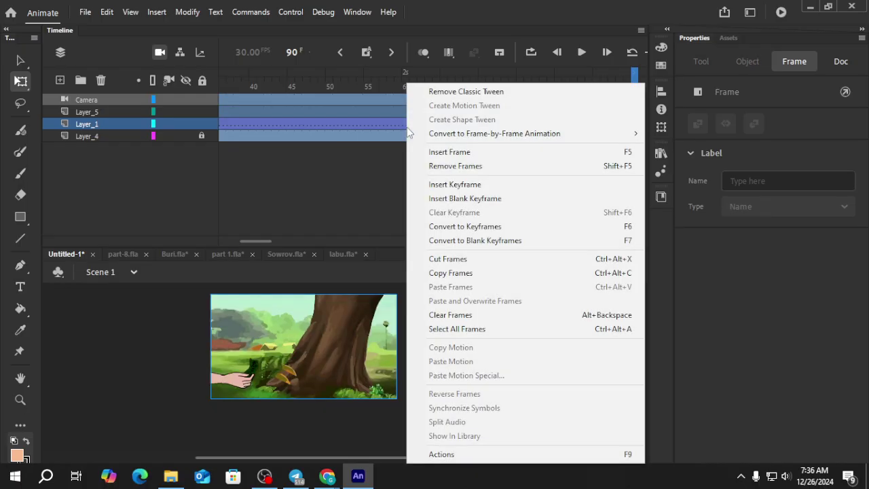
{"action": "left_click", "coordinate": [441, 89]}
Return to frame 1 and delete the Camera layer.
{"action": "left_click_drag", "start_coordinate": [268, 240], "coordinate": [239, 218]}
{"action": "left_click", "coordinate": [238, 217]}
{"action": "left_click", "coordinate": [222, 80]}
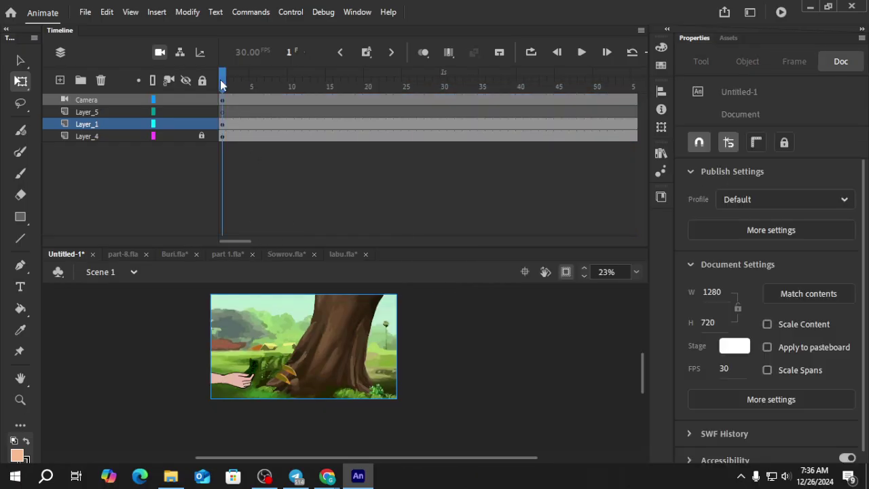
{"action": "left_click", "coordinate": [114, 101]}
{"action": "left_click", "coordinate": [101, 81]}
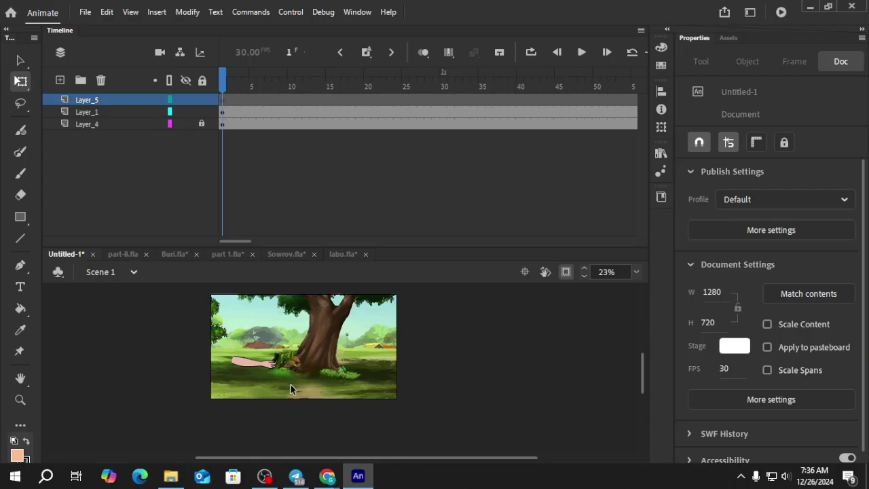
Cut the hand holding the leaf out of the left arm's Tween 1 symbol and return to Scene 1.
{"action": "left_click_drag", "start_coordinate": [393, 247], "coordinate": [386, 152]}
{"action": "scroll", "coordinate": [251, 271], "scroll_direction": "up", "scroll_amount": 3}
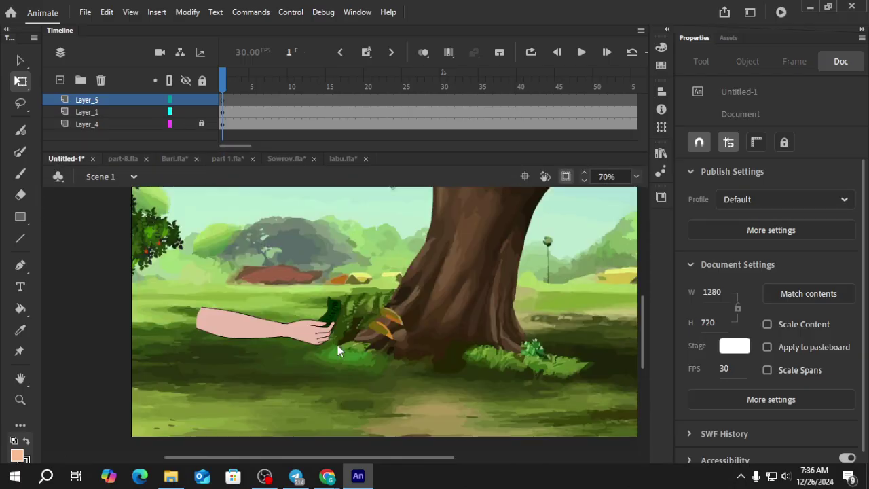
{"action": "left_click", "coordinate": [241, 331]}
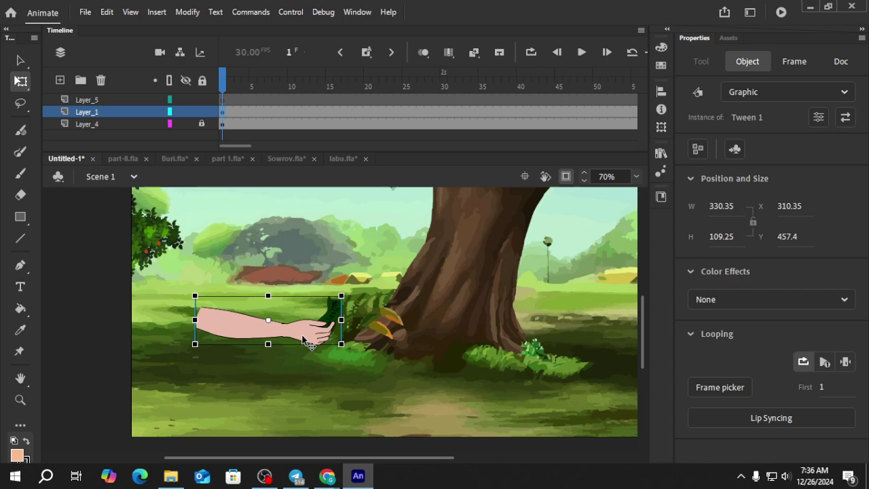
{"action": "double_click", "coordinate": [251, 336]}
{"action": "left_click", "coordinate": [309, 337]}
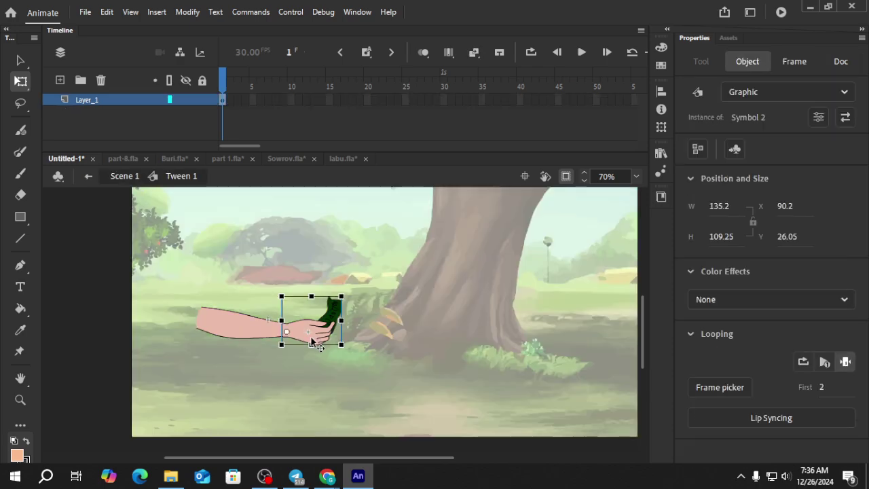
{"action": "key", "text": "Delete"}
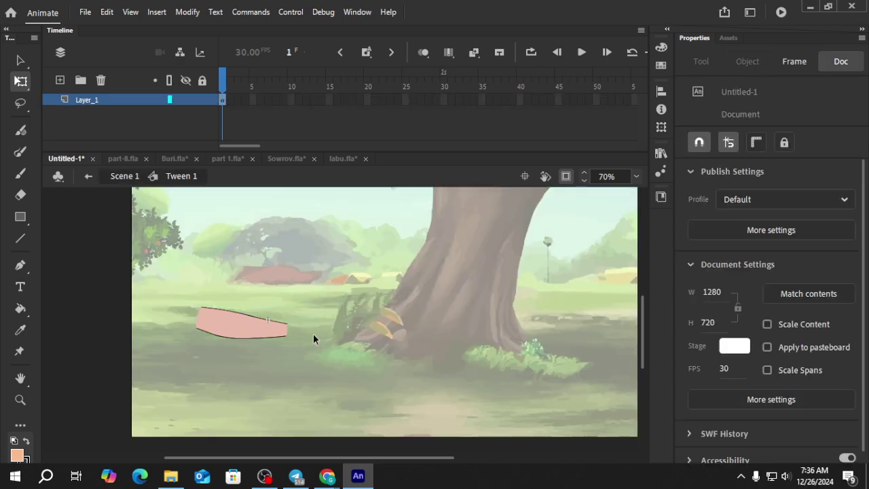
{"action": "double_click", "coordinate": [296, 276]}
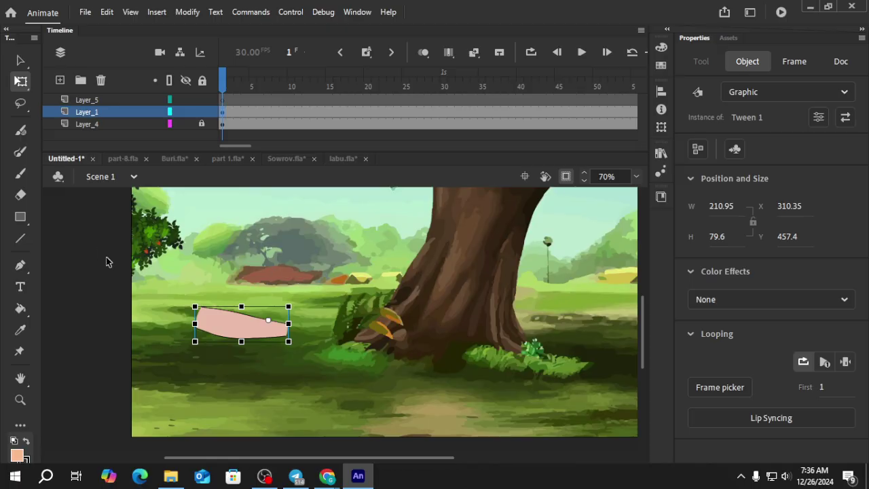
Add a new layer above Layer_1, paste the cut hand onto it and align it with the forearm's wrist.
{"action": "left_click", "coordinate": [60, 81]}
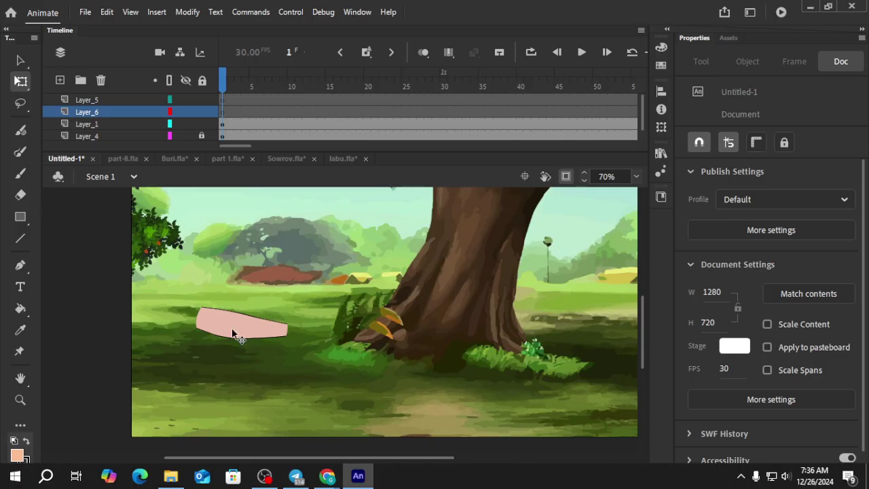
{"action": "key", "text": "ctrl+shift+v"}
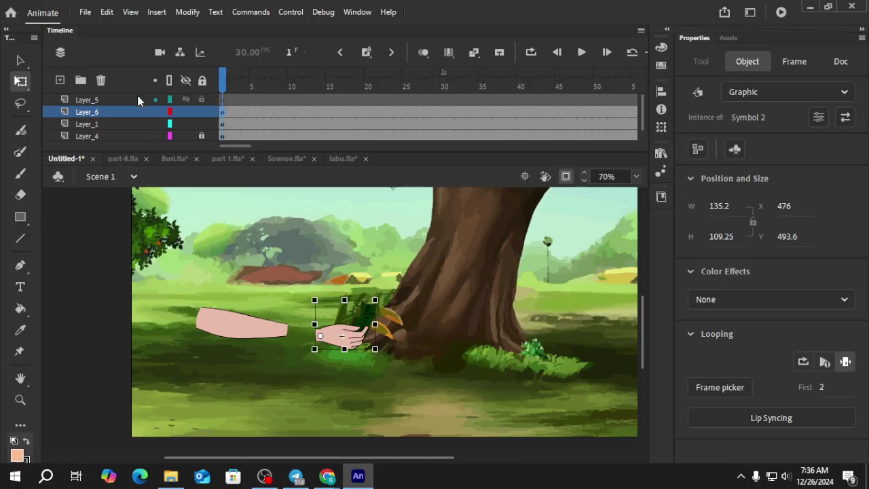
{"action": "scroll", "coordinate": [340, 346], "scroll_direction": "up", "scroll_amount": 1}
{"action": "left_click_drag", "start_coordinate": [341, 344], "coordinate": [297, 332]}
{"action": "scroll", "coordinate": [297, 333], "scroll_direction": "down", "scroll_amount": 2}
{"action": "left_click", "coordinate": [299, 360]}
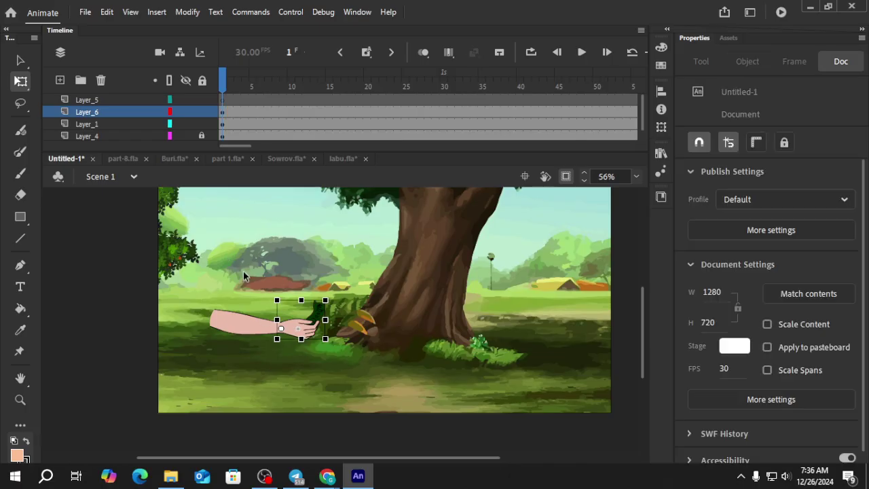
Rename the hand's layer, Layer_6, to dh3.
{"action": "left_click", "coordinate": [302, 328]}
{"action": "double_click", "coordinate": [97, 111]}
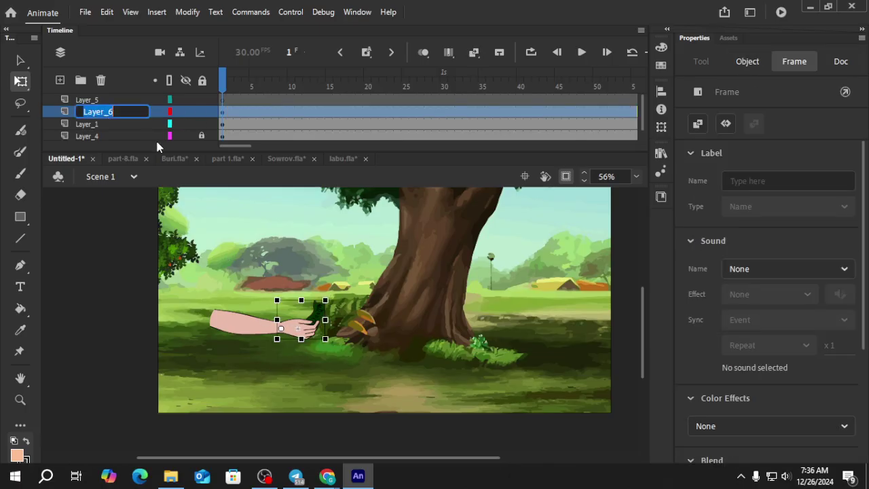
{"action": "key", "text": "BackSpace"}
{"action": "type", "text": "dh3"}
{"action": "left_click", "coordinate": [117, 330]}
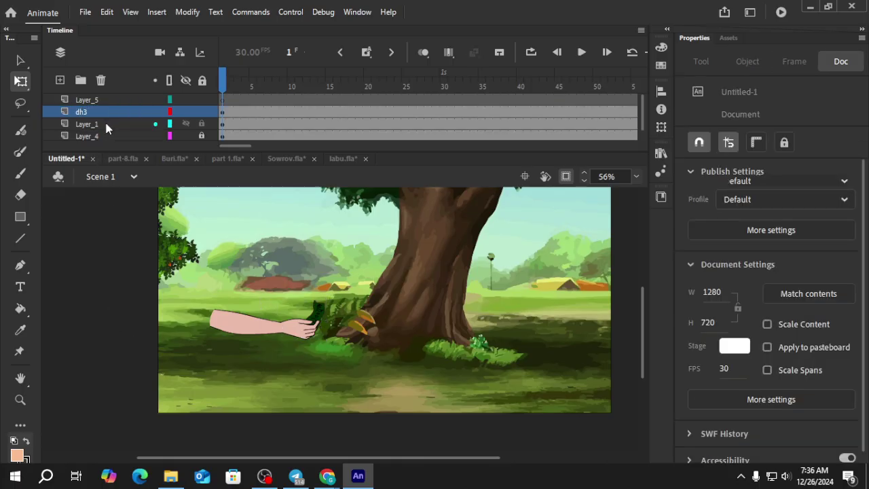
Rename the forearm's layer, Layer_1, to dh2.
{"action": "left_click", "coordinate": [108, 124]}
{"action": "double_click", "coordinate": [108, 124]}
{"action": "key", "text": "BackSpace"}
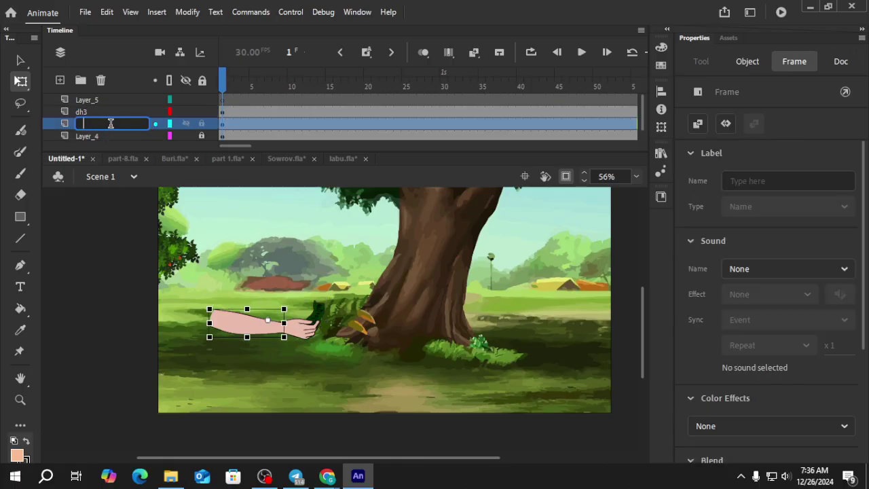
{"action": "type", "text": "dh2"}
{"action": "left_click", "coordinate": [95, 259]}
{"action": "left_click", "coordinate": [100, 111]}
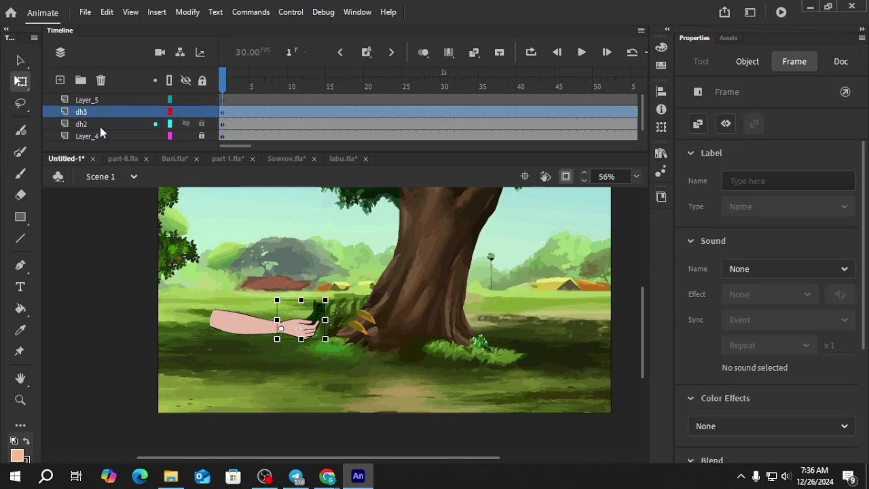
{"action": "left_click", "coordinate": [100, 126]}
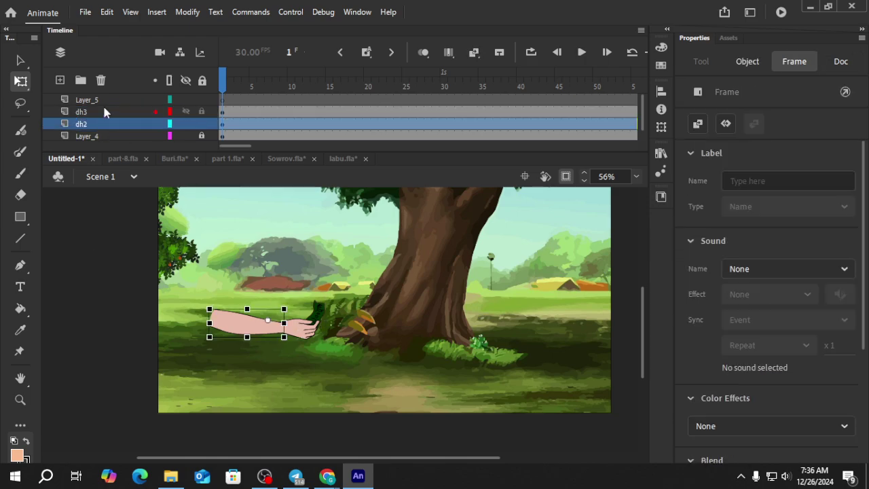
{"action": "left_click", "coordinate": [102, 112]}
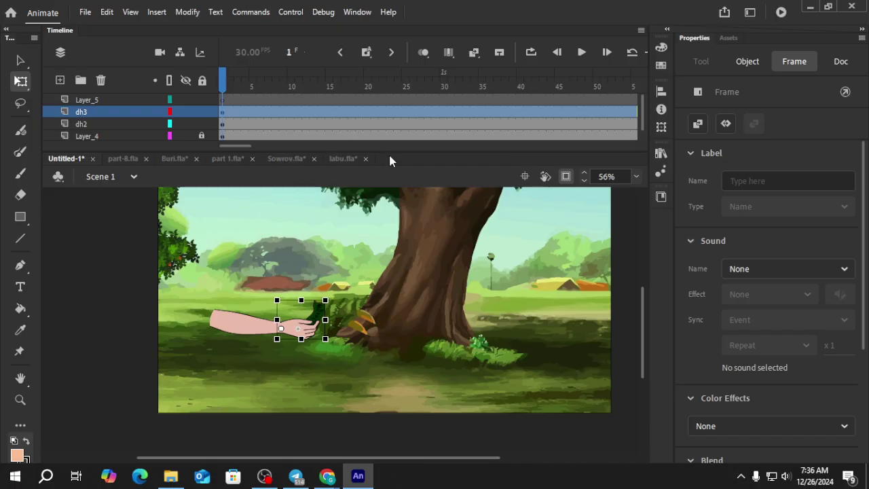
Enlarge the timeline area and add a new layer above Layer_5.
{"action": "left_click_drag", "start_coordinate": [391, 152], "coordinate": [383, 179]}
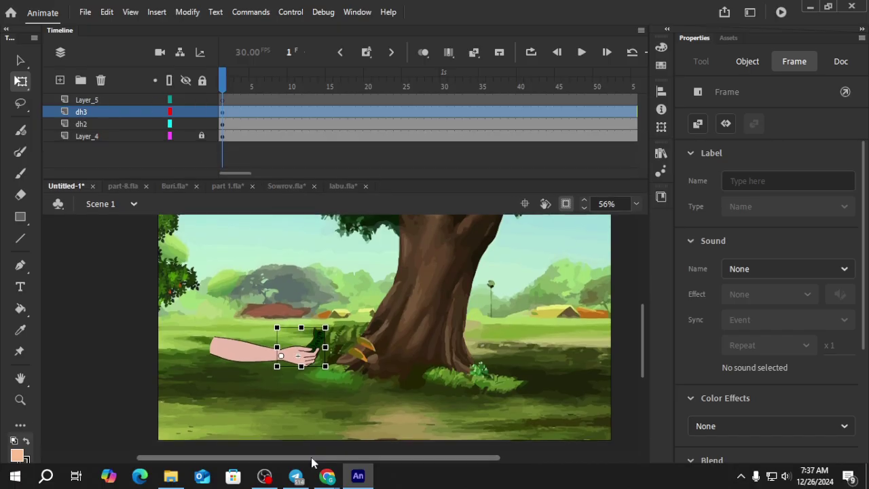
{"action": "left_click_drag", "start_coordinate": [313, 461], "coordinate": [339, 464]}
{"action": "left_click", "coordinate": [93, 100]}
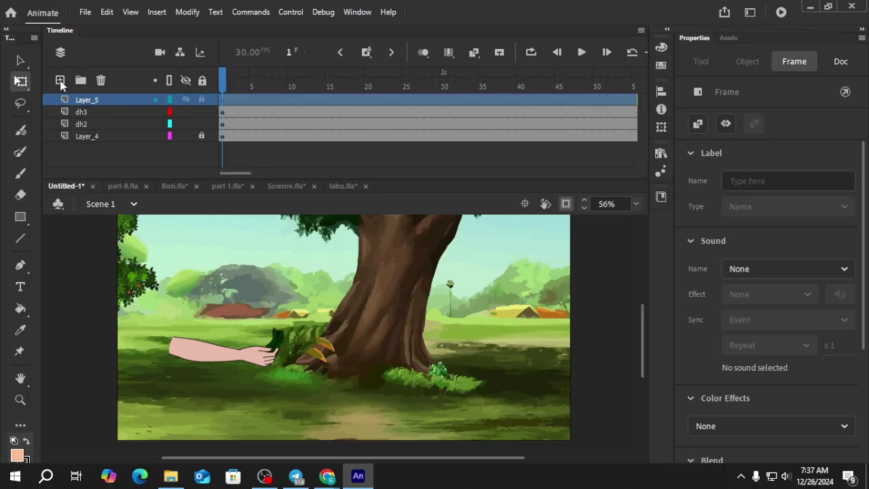
{"action": "left_click", "coordinate": [59, 80]}
Copy the forearm and hand on the bh2 and bh3 layers of the seated old woman in Buri.fla.
{"action": "left_click", "coordinate": [209, 357]}
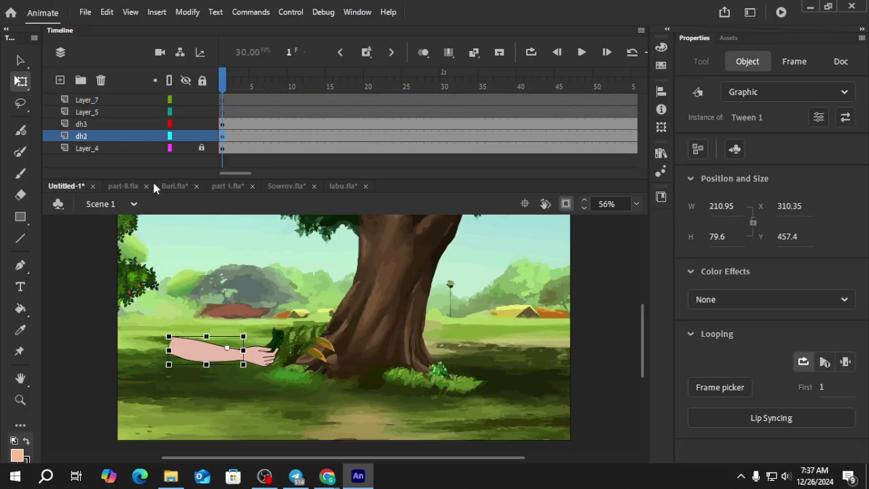
{"action": "left_click", "coordinate": [123, 186]}
{"action": "left_click", "coordinate": [178, 187]}
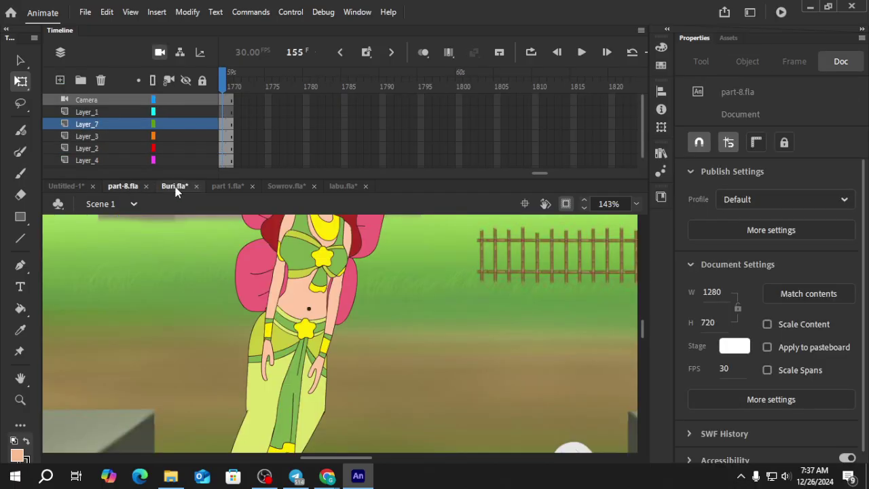
{"action": "left_click", "coordinate": [213, 309]}
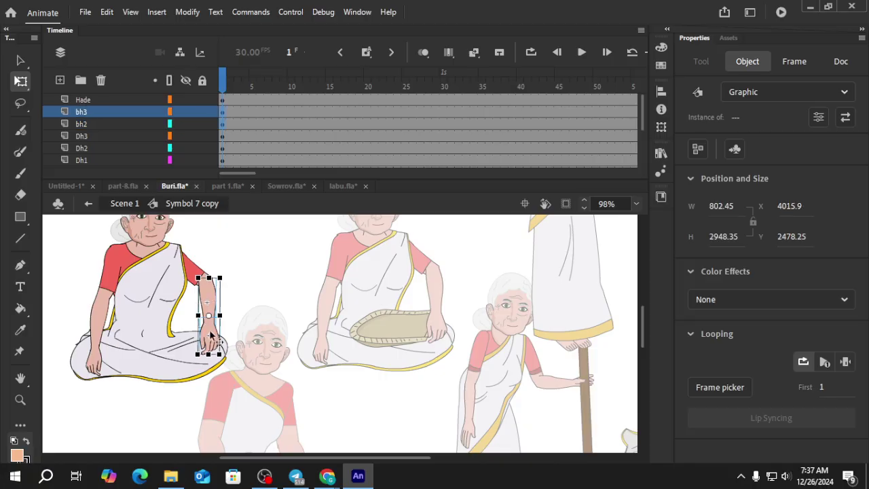
{"action": "left_click_drag", "start_coordinate": [213, 309], "coordinate": [280, 309]}
{"action": "left_click", "coordinate": [226, 265]}
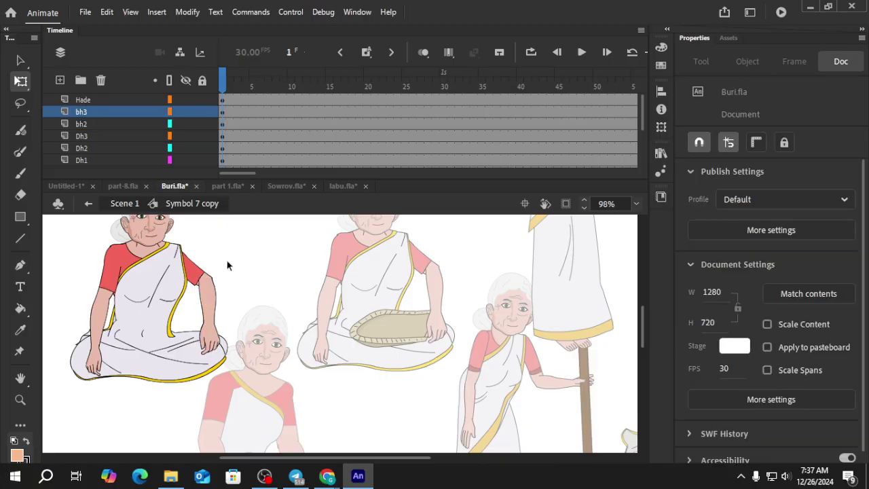
Paste the copied arm onto Layer_5 of Untitled-1 without replacing the existing library items.
{"action": "left_click", "coordinate": [66, 186]}
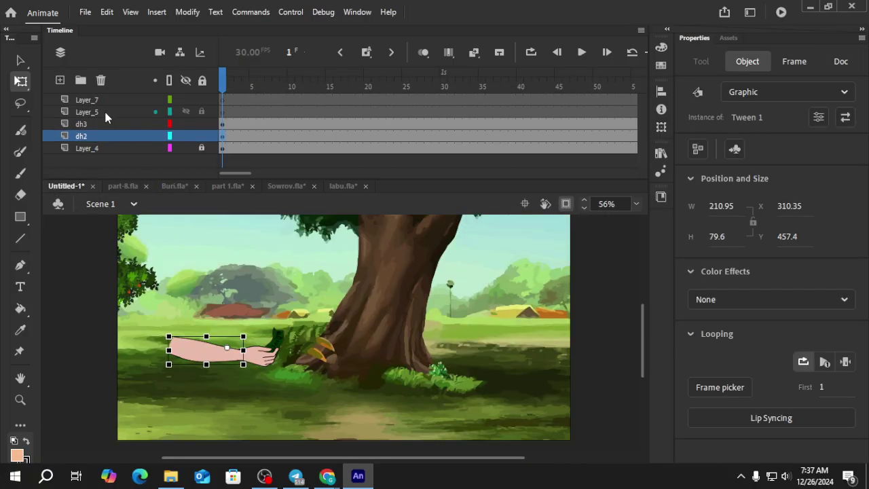
{"action": "left_click", "coordinate": [104, 111]}
{"action": "key", "text": "ctrl+v"}
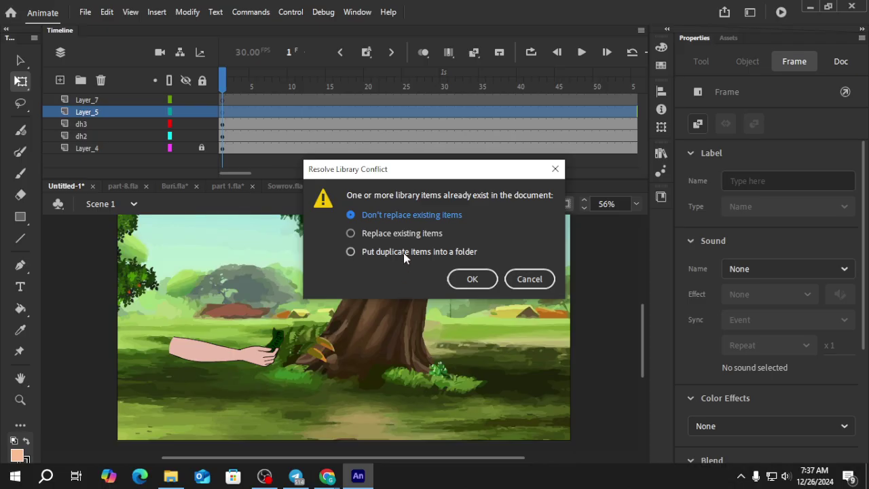
{"action": "left_click", "coordinate": [467, 278]}
Scale the pasted arm to about 394 by 107 px and rotate it horizontally beside the tree trunk, with the hand pointing left.
{"action": "key", "text": "ctrl+minus"}
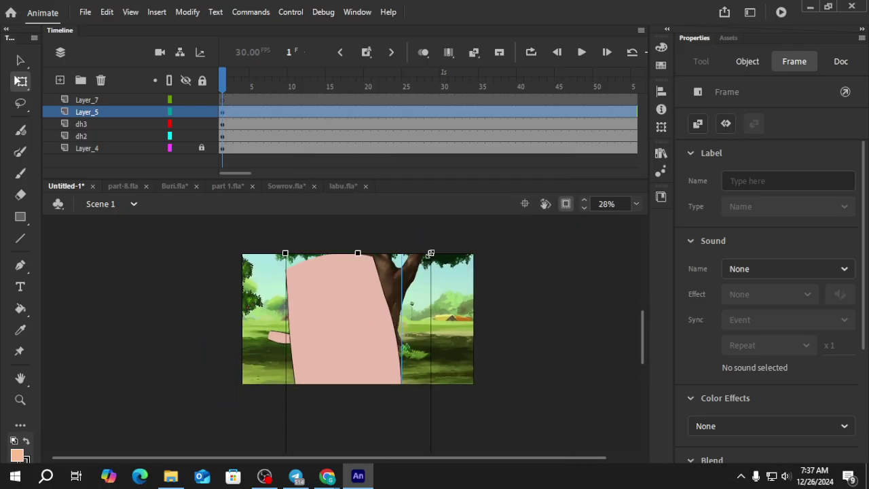
{"action": "left_click_drag", "start_coordinate": [430, 253], "coordinate": [389, 362]}
{"action": "left_click_drag", "start_coordinate": [354, 413], "coordinate": [416, 308]}
{"action": "left_click_drag", "start_coordinate": [421, 370], "coordinate": [370, 332]}
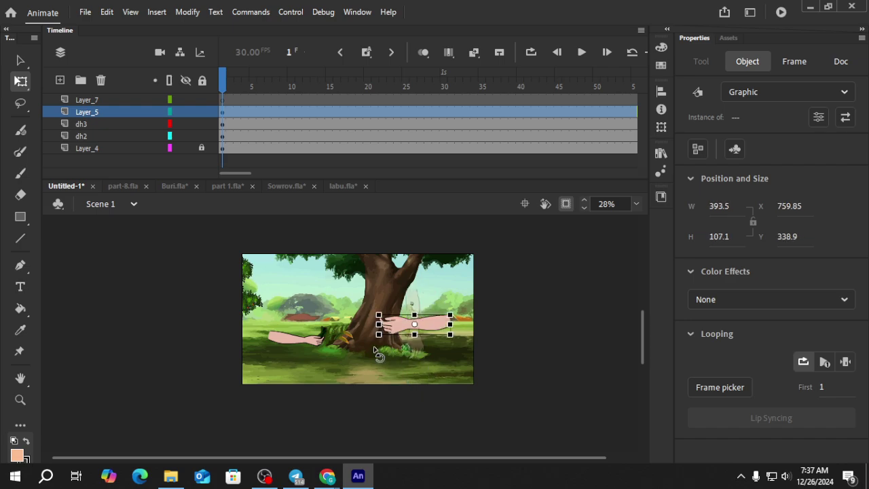
{"action": "scroll", "coordinate": [433, 284], "scroll_direction": "up", "scroll_amount": 4, "text": "ctrl"}
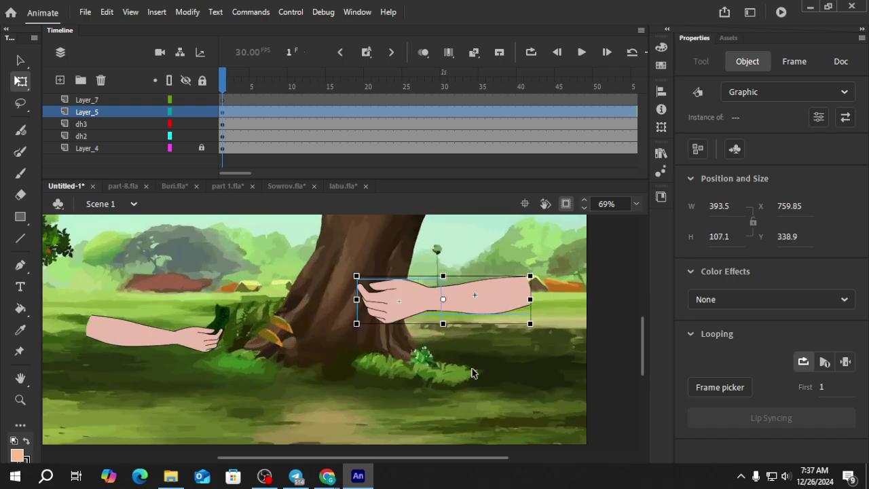
Move the left-pointing hand of the pasted arm from Layer_5 to Layer_7, keeping it in place.
{"action": "left_click", "coordinate": [401, 307]}
{"action": "key", "text": "Delete"}
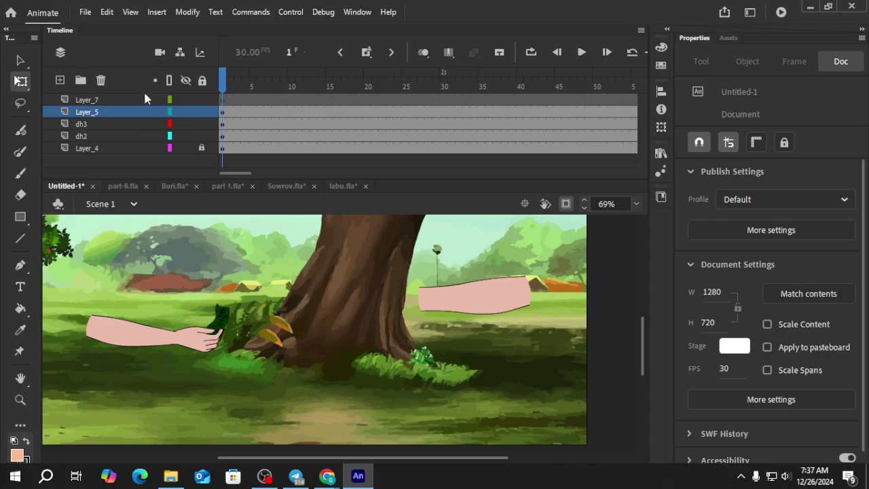
{"action": "left_click", "coordinate": [101, 100]}
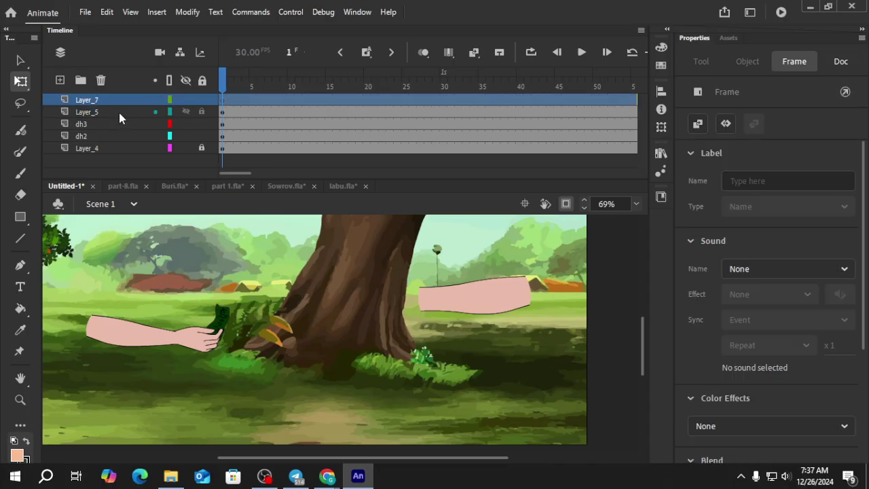
{"action": "key", "text": "ctrl+shift+v"}
{"action": "key", "text": "ctrl+minus"}
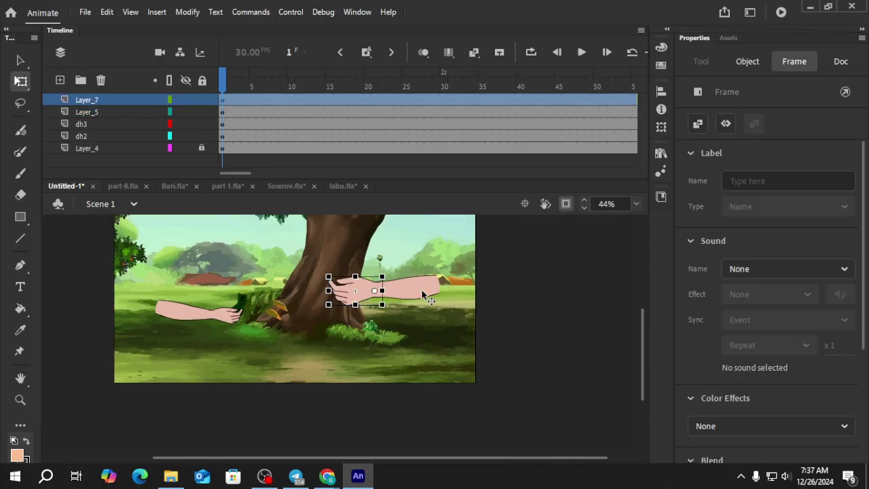
Move the hand on Layer_7 together with its forearm on Layer_5 to about X 812, Y 415 beside the trunk.
{"action": "left_click", "coordinate": [421, 293]}
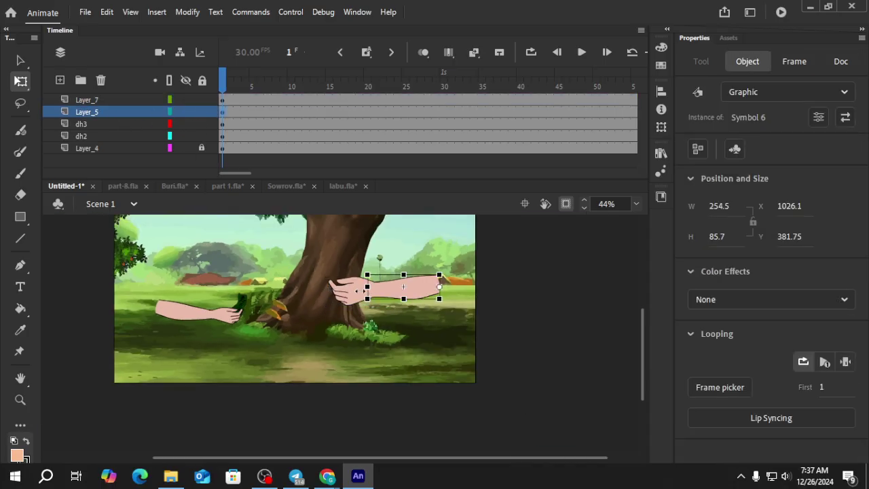
{"action": "left_click", "coordinate": [106, 101]}
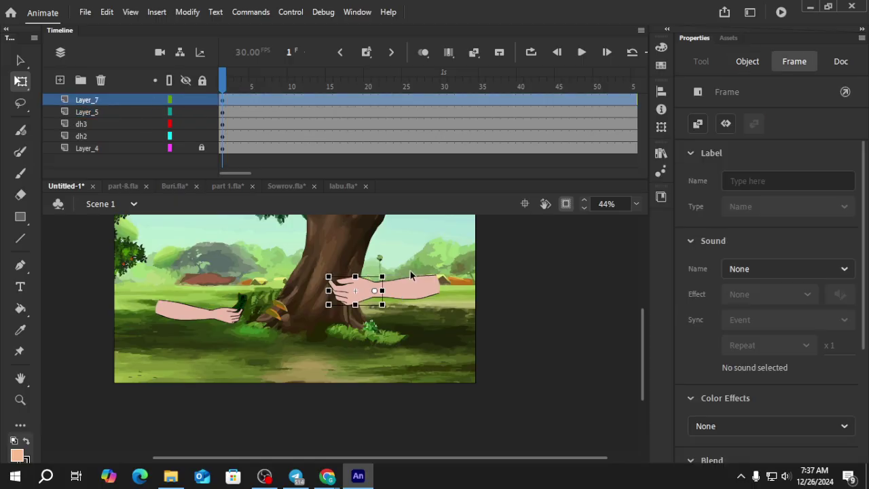
{"action": "left_click_drag", "start_coordinate": [302, 249], "coordinate": [458, 334]}
{"action": "left_click_drag", "start_coordinate": [401, 289], "coordinate": [416, 306]}
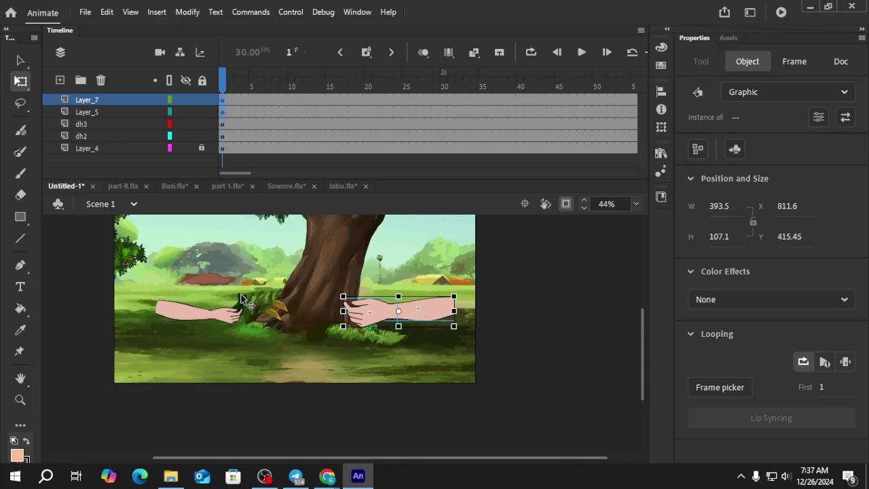
Copy the green note from Layer_2, frame 2 inside the left arm's hand symbol and return to the scene.
{"action": "left_click", "coordinate": [244, 314]}
{"action": "scroll", "coordinate": [244, 313], "scroll_direction": "up", "scroll_amount": 5, "text": "ctrl"}
{"action": "double_click", "coordinate": [244, 313]}
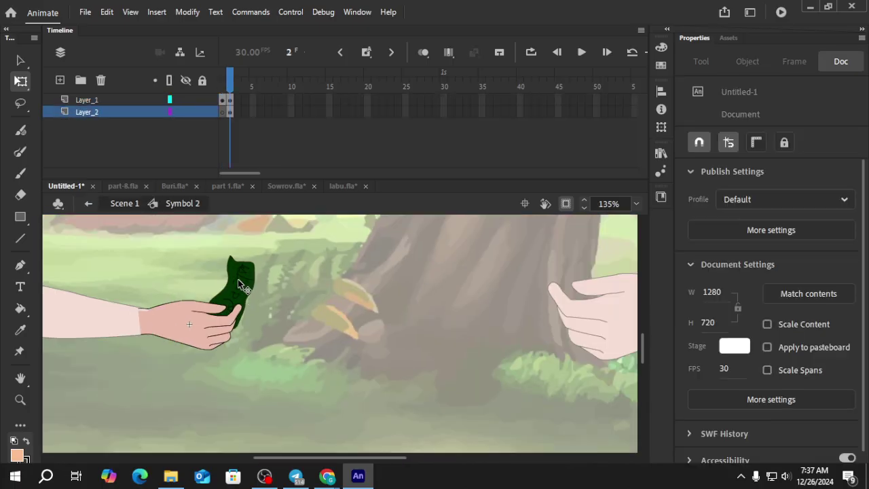
{"action": "left_click", "coordinate": [243, 292]}
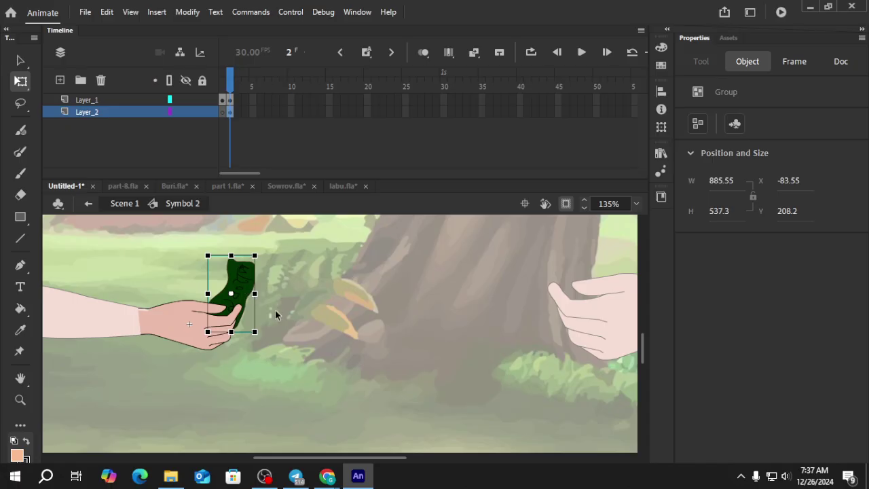
{"action": "scroll", "coordinate": [275, 310], "scroll_direction": "down", "scroll_amount": 5, "text": "ctrl"}
{"action": "double_click", "coordinate": [476, 296]}
Inside the right arm's hand symbol, add a layer beneath Layer_1 and insert a keyframe at frame 2 of Layer_1.
{"action": "left_click", "coordinate": [393, 323]}
{"action": "left_click", "coordinate": [420, 322]}
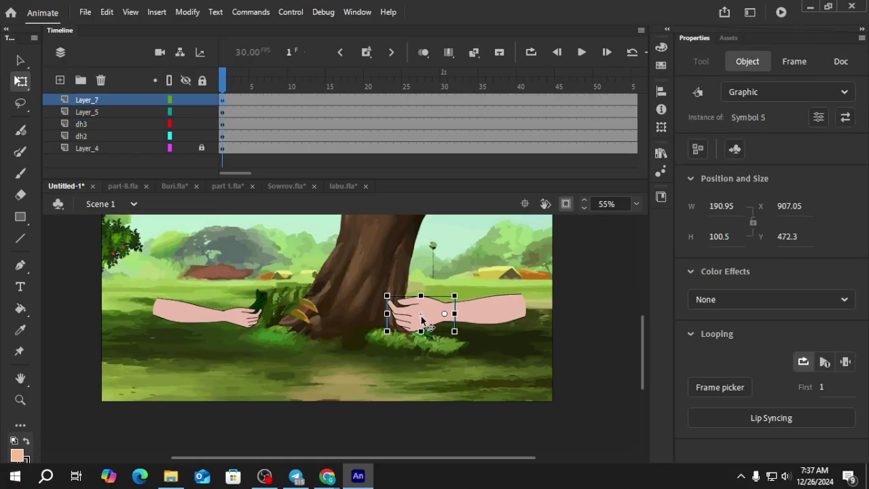
{"action": "scroll", "coordinate": [420, 322], "scroll_direction": "up", "scroll_amount": 1, "text": "ctrl"}
{"action": "double_click", "coordinate": [422, 320]}
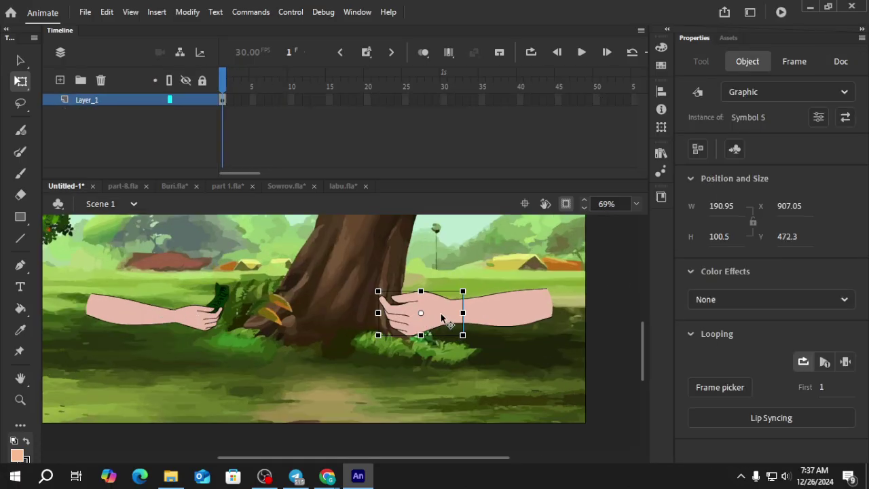
{"action": "left_click", "coordinate": [61, 81]}
{"action": "left_click_drag", "start_coordinate": [87, 100], "coordinate": [145, 120]}
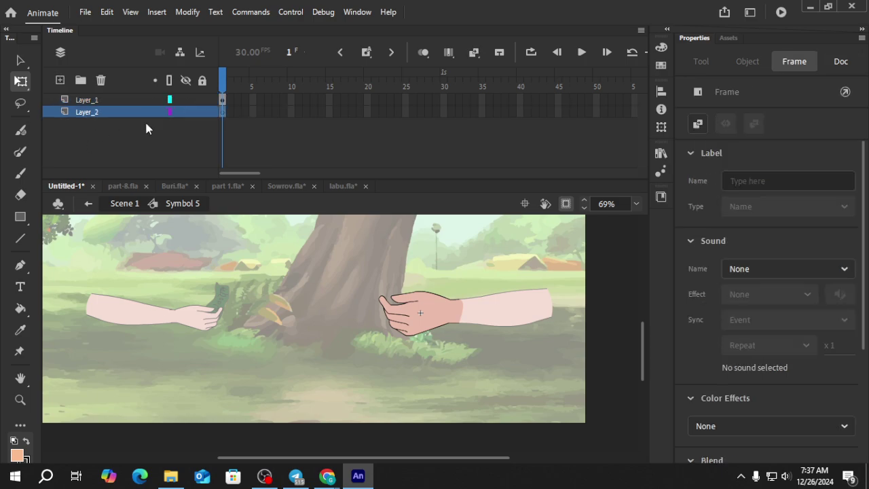
{"action": "left_click", "coordinate": [222, 99]}
{"action": "key", "text": "F6"}
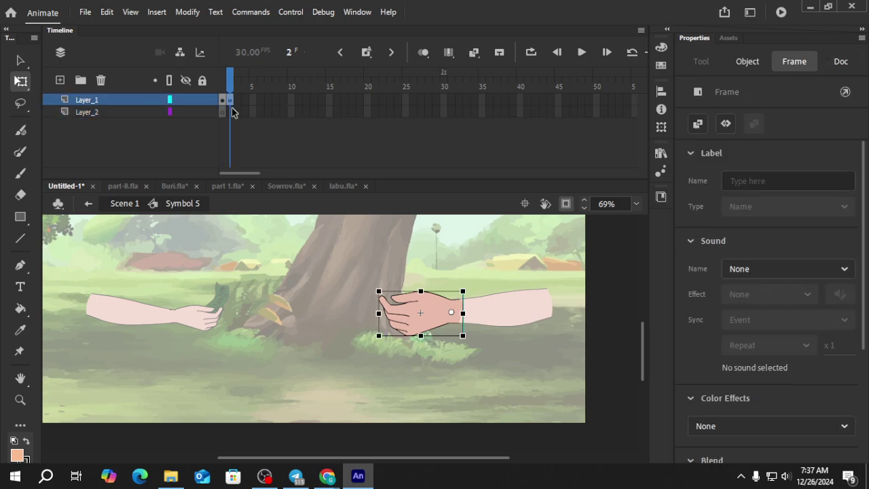
Paste the green note at frame 2 of Layer_2, place it behind the fingers and scale it to about 1125 by 682 px.
{"action": "left_click", "coordinate": [231, 112]}
{"action": "left_click", "coordinate": [230, 115]}
{"action": "key", "text": "ctrl+v"}
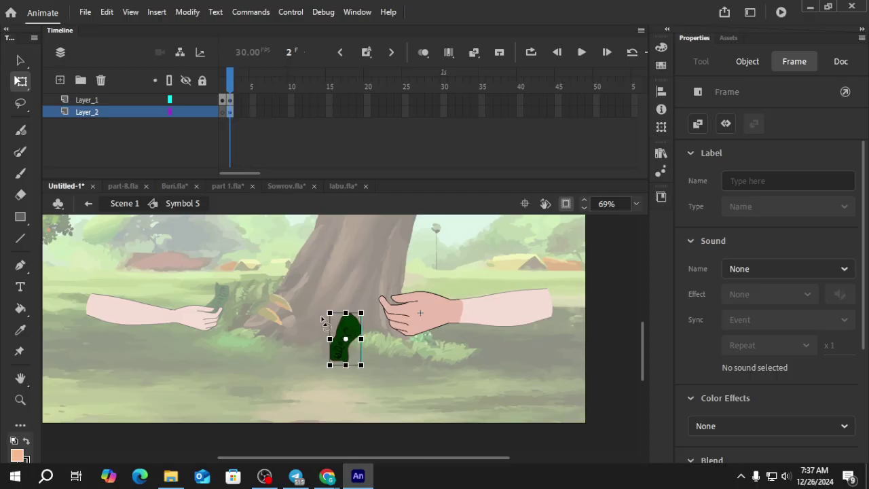
{"action": "left_click_drag", "start_coordinate": [367, 344], "coordinate": [406, 311]}
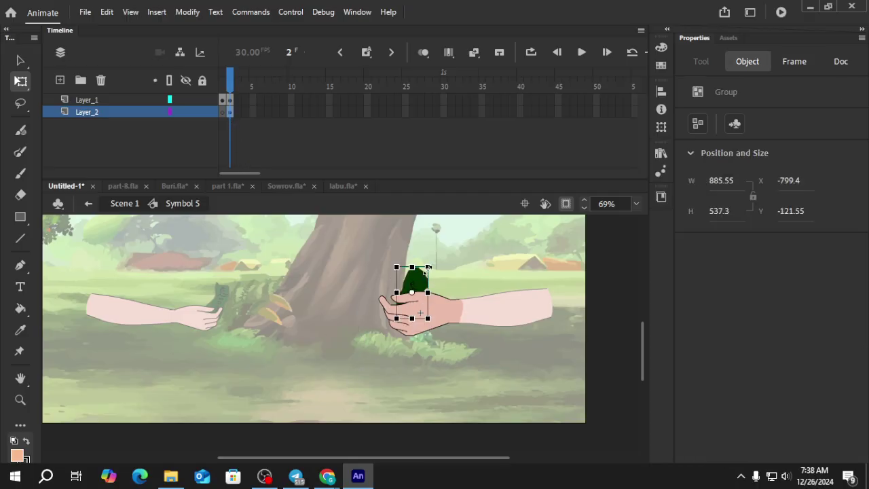
{"action": "left_click_drag", "start_coordinate": [428, 267], "coordinate": [436, 255]}
{"action": "key", "text": "ctrl+minus"}
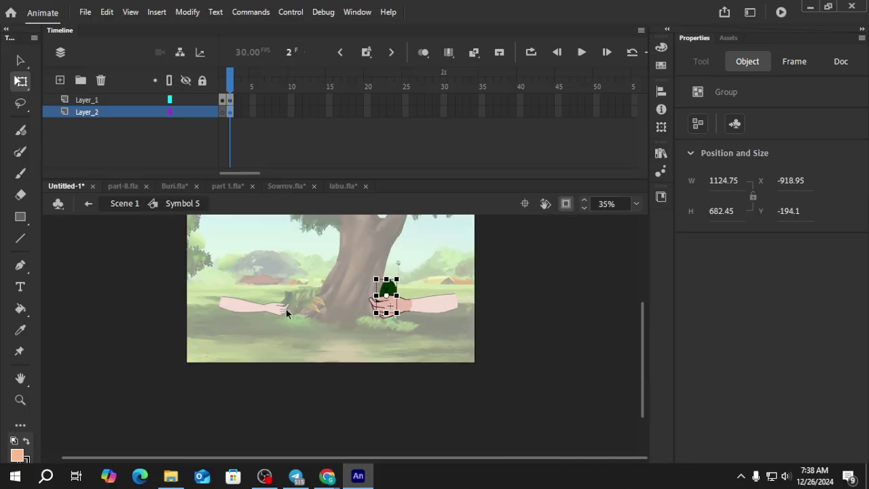
{"action": "left_click", "coordinate": [522, 262]}
{"action": "double_click", "coordinate": [485, 257]}
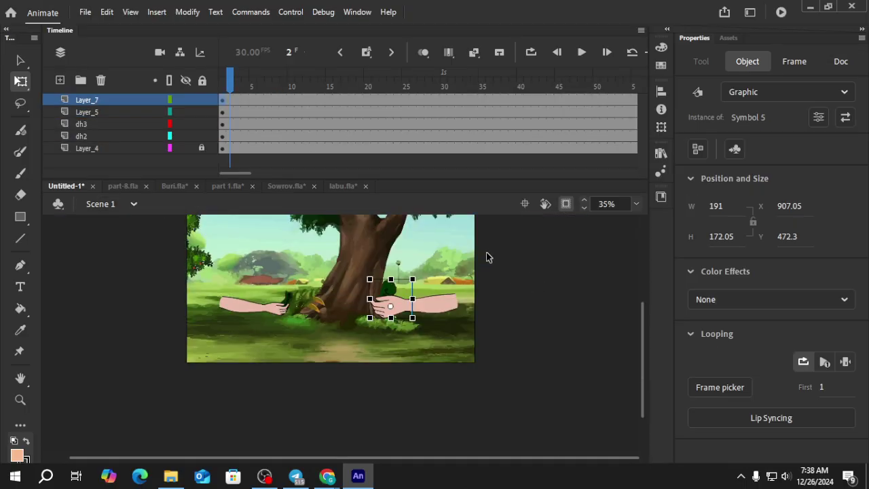
Insert keyframes at frame 30 on the left arm's layers dh2 and dh3.
{"action": "left_click", "coordinate": [224, 83]}
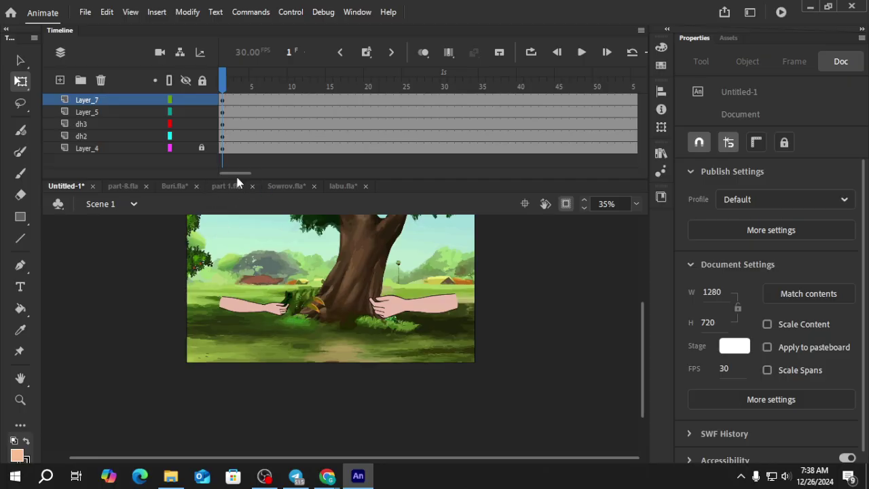
{"action": "left_click", "coordinate": [445, 82]}
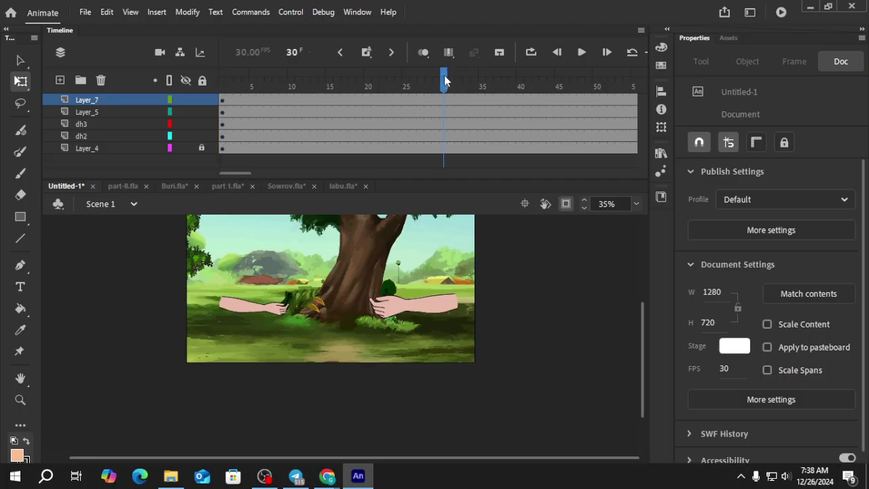
{"action": "left_click", "coordinate": [275, 310]}
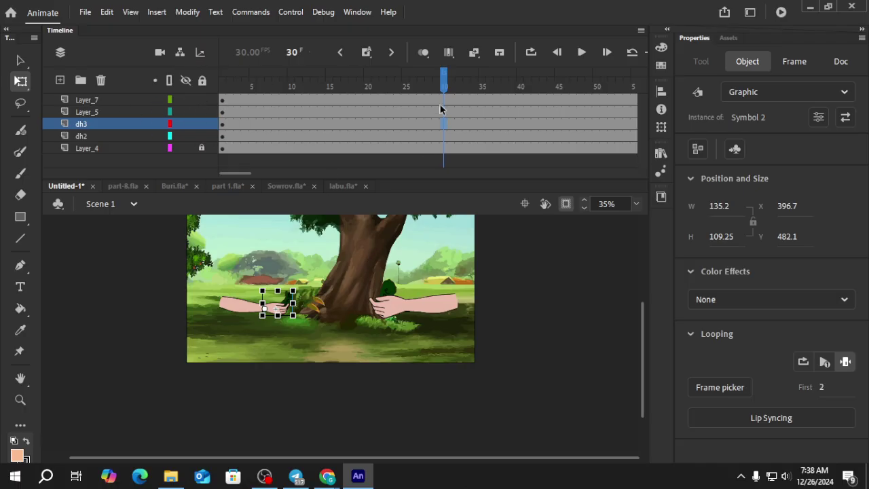
{"action": "mouse_move", "coordinate": [440, 109]}
{"action": "left_mouse_down"}
{"action": "mouse_move", "coordinate": [321, 110]}
{"action": "mouse_move", "coordinate": [445, 123]}
{"action": "left_mouse_up"}
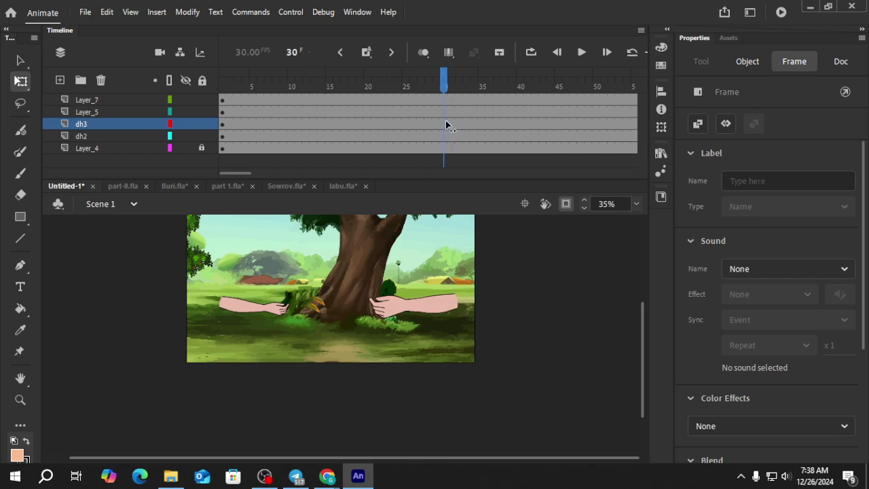
{"action": "left_click", "coordinate": [311, 290]}
{"action": "left_click", "coordinate": [258, 310]}
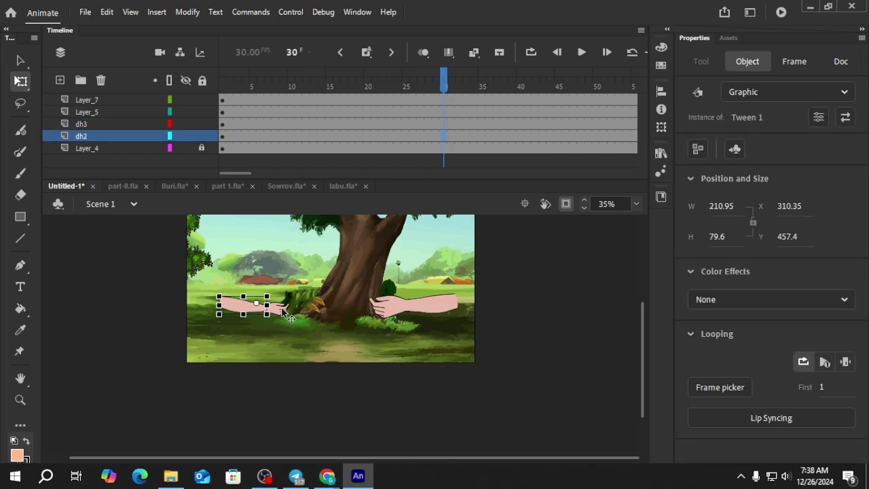
{"action": "left_click", "coordinate": [279, 310]}
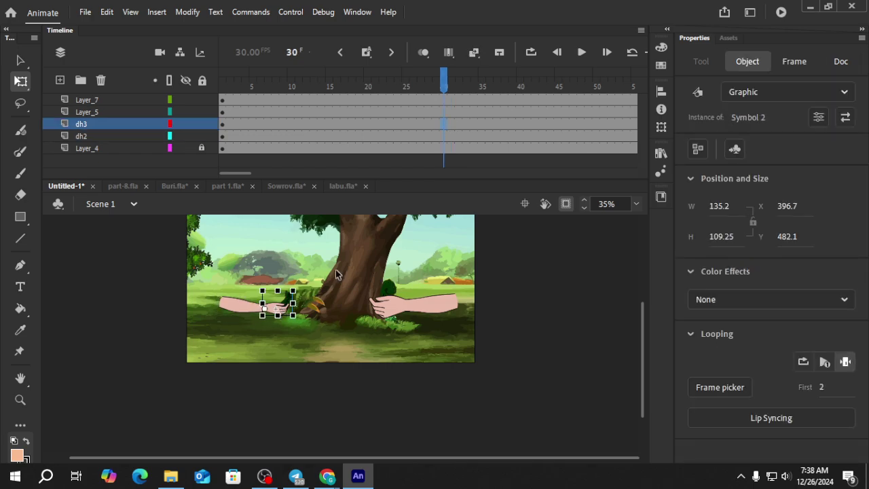
{"action": "left_click", "coordinate": [444, 136]}
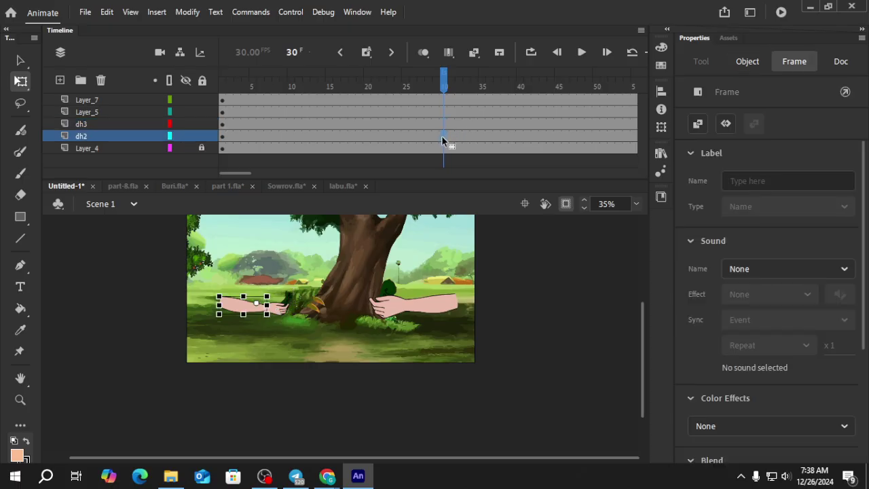
{"action": "left_click", "coordinate": [444, 124]}
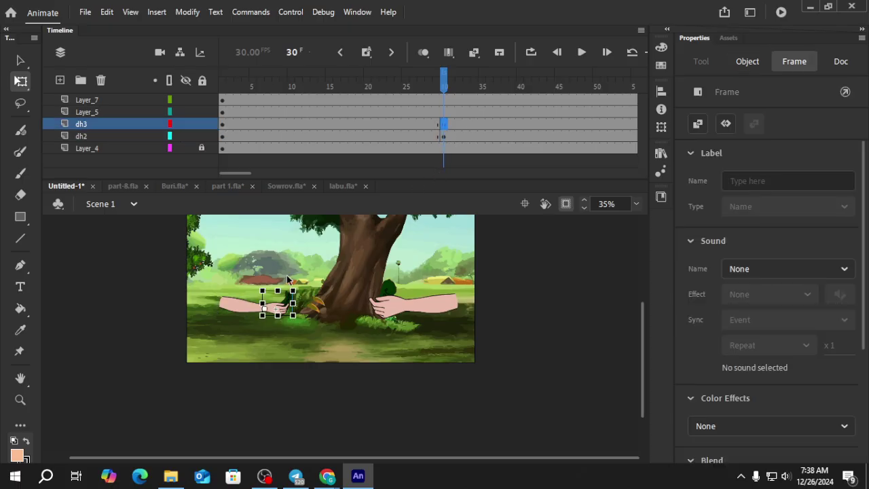
At frame 30, move the left forearm and hand together toward the trunk to about X 368, Y 427.
{"action": "scroll", "coordinate": [247, 329], "scroll_direction": "up", "scroll_amount": 2}
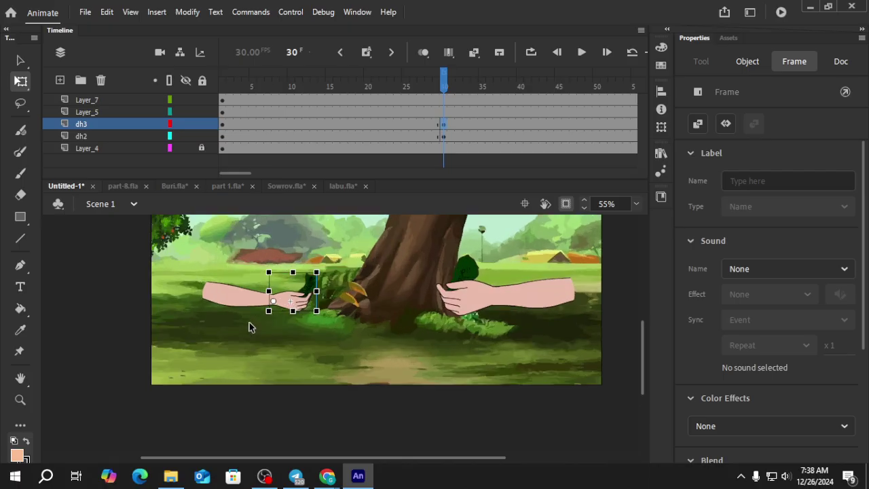
{"action": "left_click", "coordinate": [221, 298]}
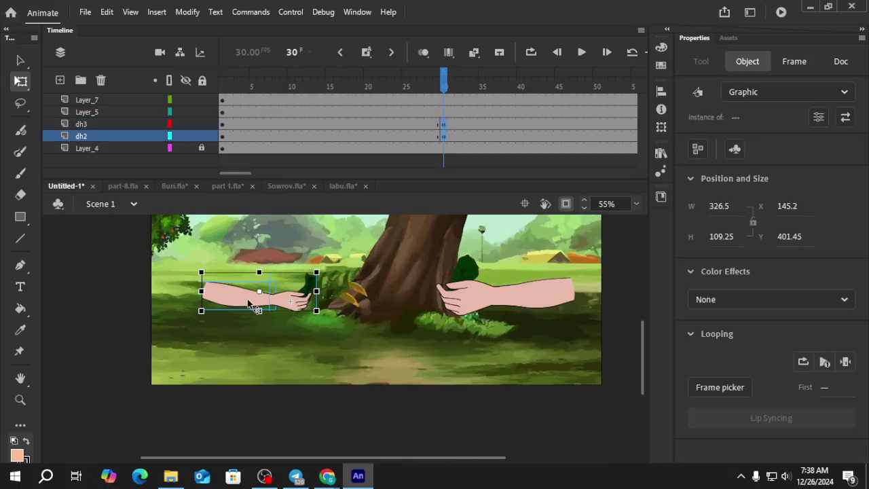
{"action": "left_click", "coordinate": [80, 330]}
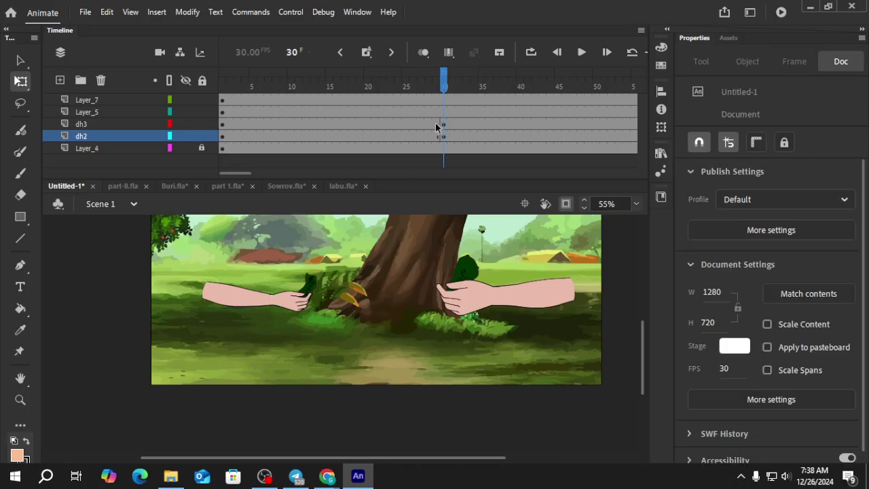
{"action": "left_click_drag", "start_coordinate": [441, 126], "coordinate": [443, 133]}
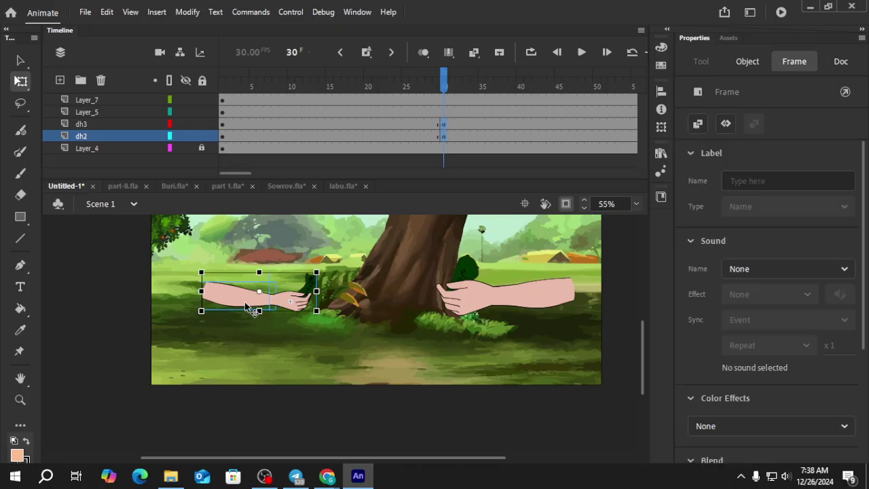
{"action": "left_click_drag", "start_coordinate": [231, 296], "coordinate": [309, 306]}
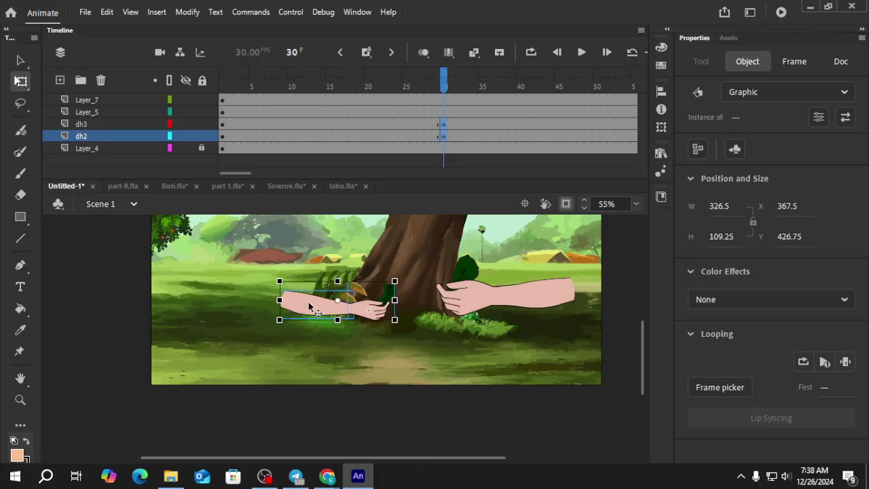
Create classic tweens on dh2 and dh3 between frames 1 and 30 and preview the left arm's motion.
{"action": "left_click_drag", "start_coordinate": [269, 134], "coordinate": [292, 136]}
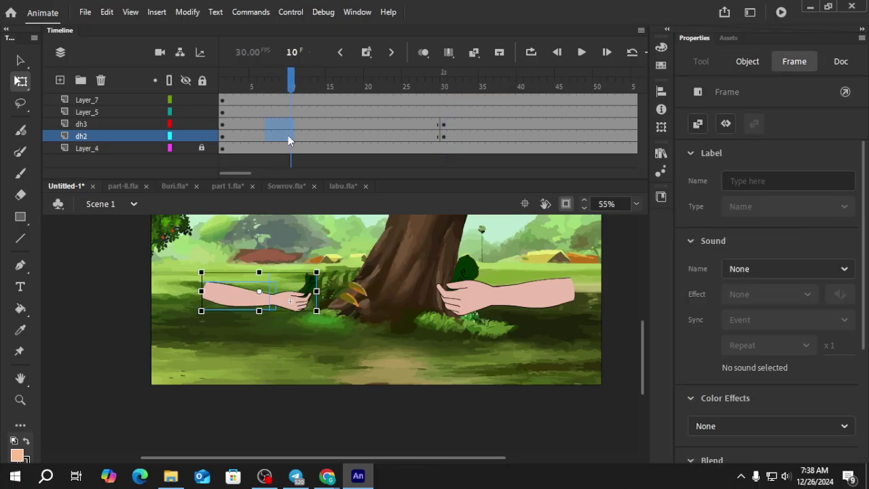
{"action": "left_click", "coordinate": [474, 53]}
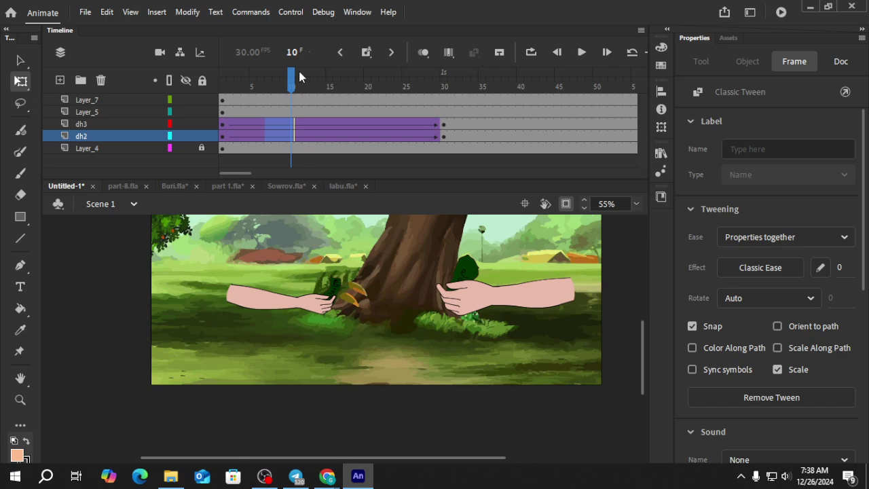
{"action": "left_click_drag", "start_coordinate": [299, 76], "coordinate": [442, 121]}
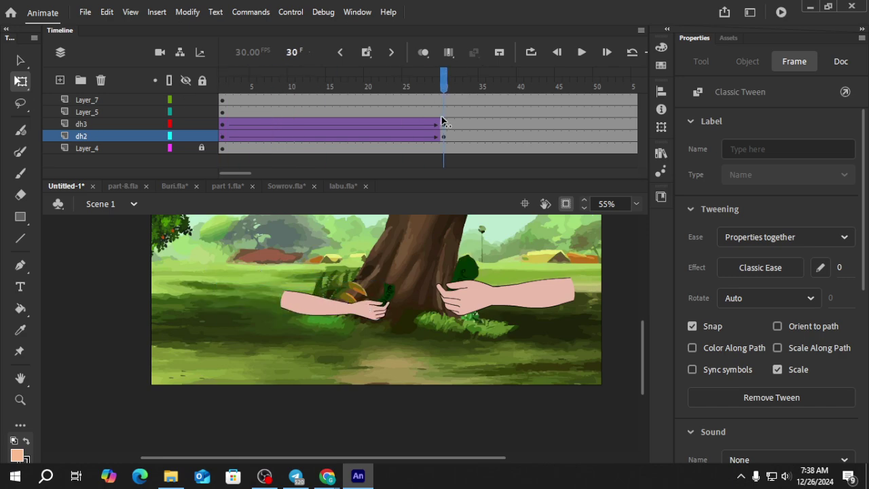
Open the left hand and forearm symbols from frame 30 and examine their layers and frames.
{"action": "left_click", "coordinate": [396, 273]}
{"action": "double_click", "coordinate": [377, 309]}
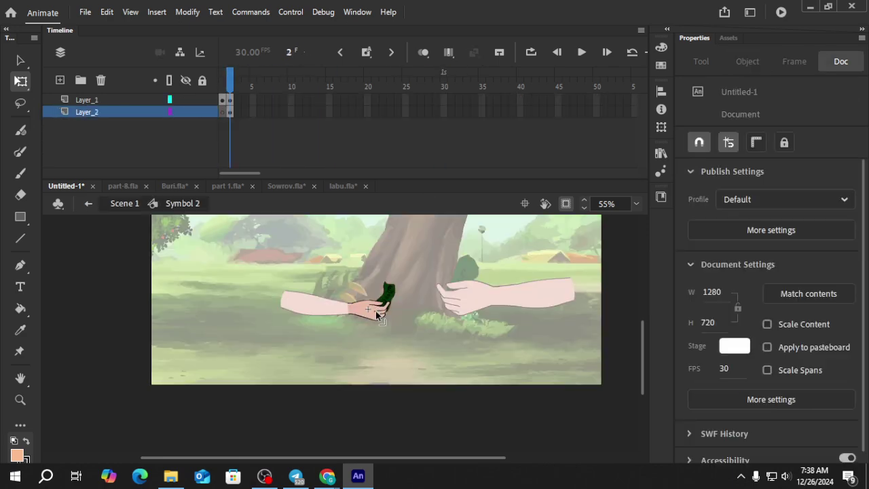
{"action": "double_click", "coordinate": [117, 295]}
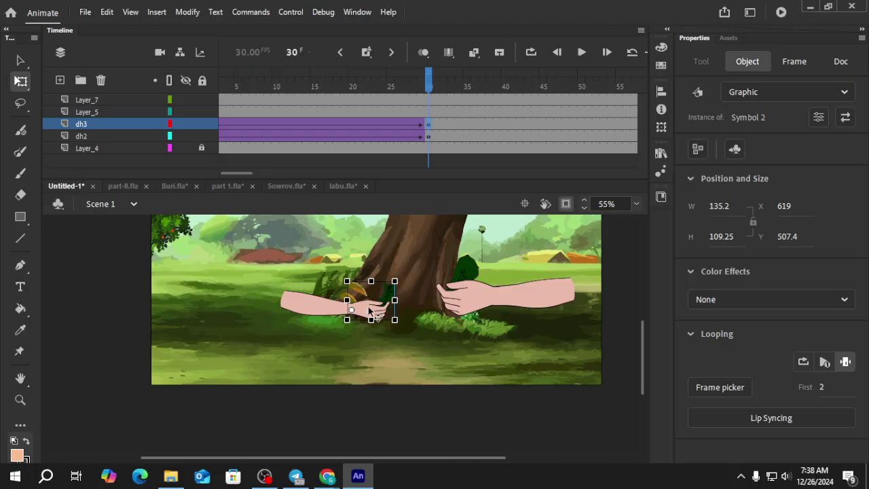
{"action": "scroll", "coordinate": [378, 310], "scroll_direction": "up", "scroll_amount": 3}
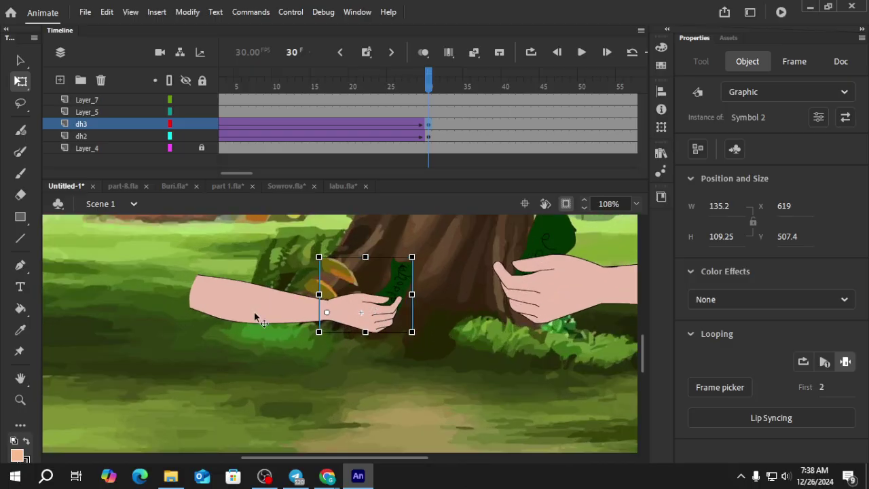
{"action": "double_click", "coordinate": [368, 316]}
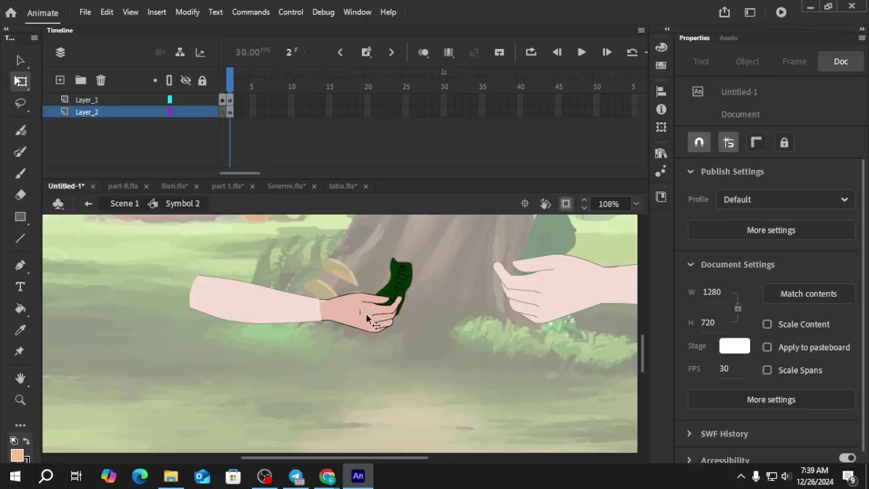
{"action": "double_click", "coordinate": [275, 384]}
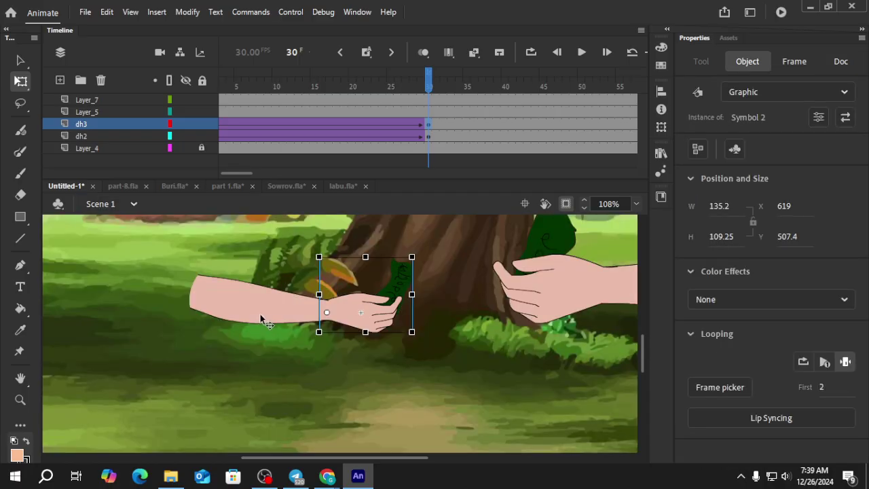
{"action": "left_click", "coordinate": [248, 295]}
{"action": "double_click", "coordinate": [249, 295]}
{"action": "double_click", "coordinate": [183, 332]}
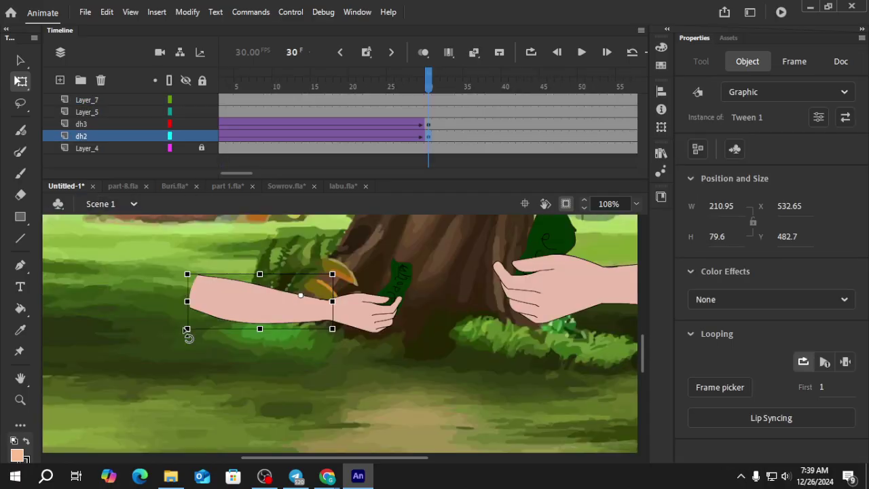
{"action": "left_click", "coordinate": [367, 318]}
{"action": "double_click", "coordinate": [287, 310]}
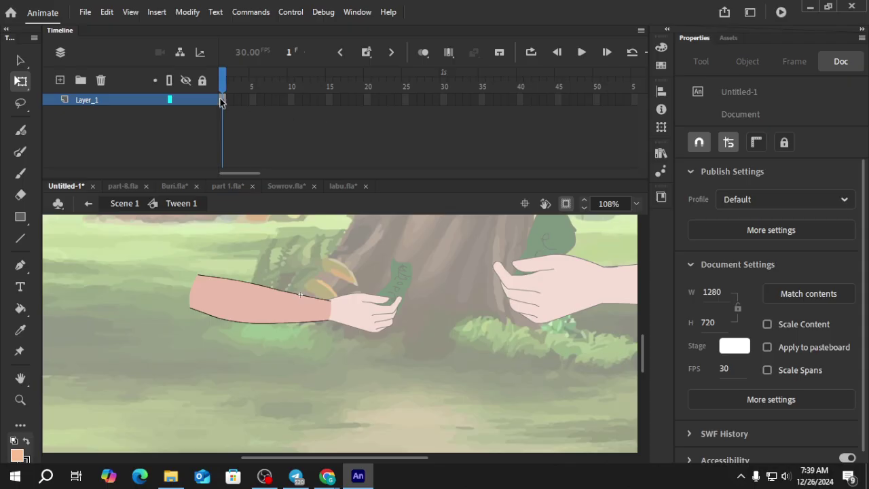
{"action": "left_click_drag", "start_coordinate": [226, 100], "coordinate": [481, 108]}
{"action": "double_click", "coordinate": [367, 313]}
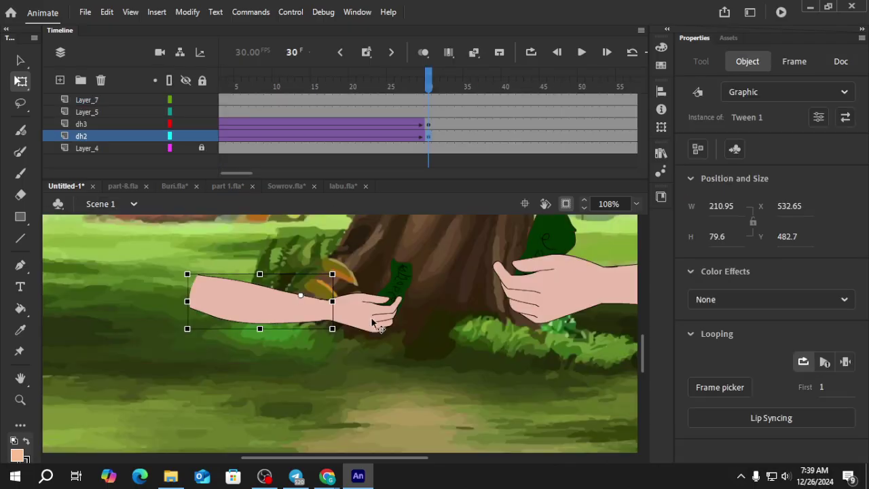
Scrub through frames 1 to 30 to review the left arm's motion and check the right hand's placement.
{"action": "left_click", "coordinate": [359, 312]}
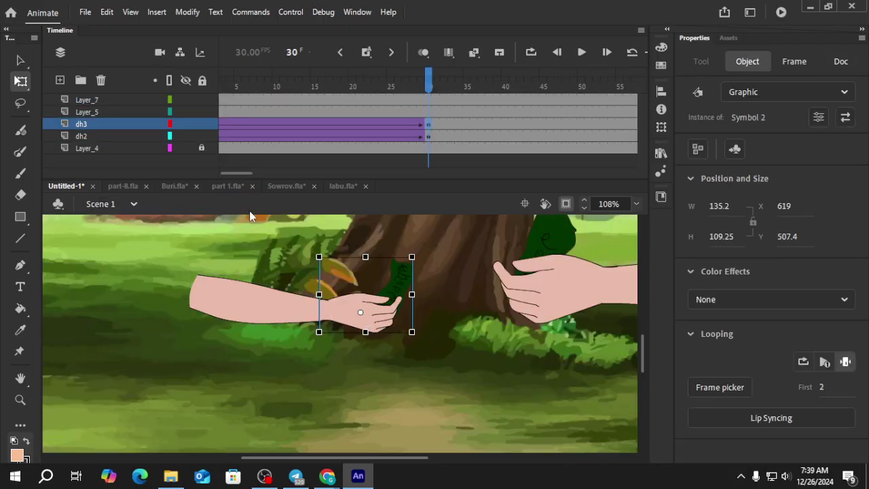
{"action": "key", "text": "ctrl+minus"}
{"action": "left_click", "coordinate": [535, 292]}
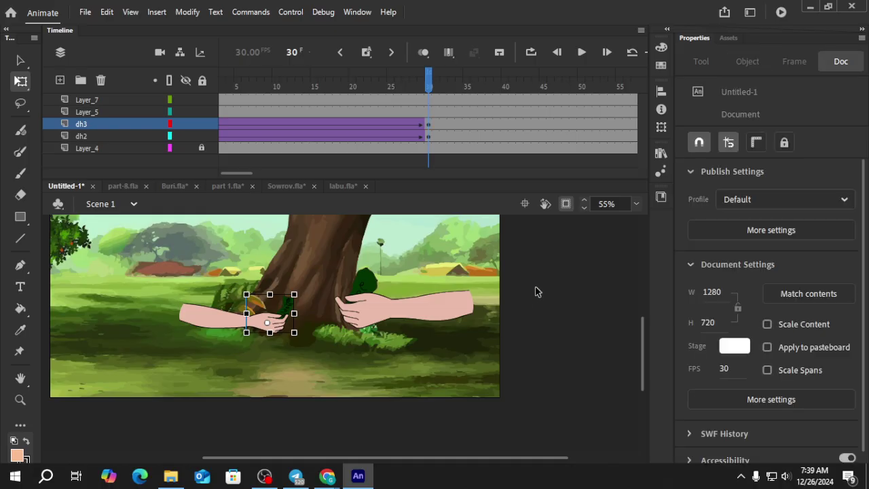
{"action": "scroll", "coordinate": [250, 326], "scroll_direction": "down", "scroll_amount": 2}
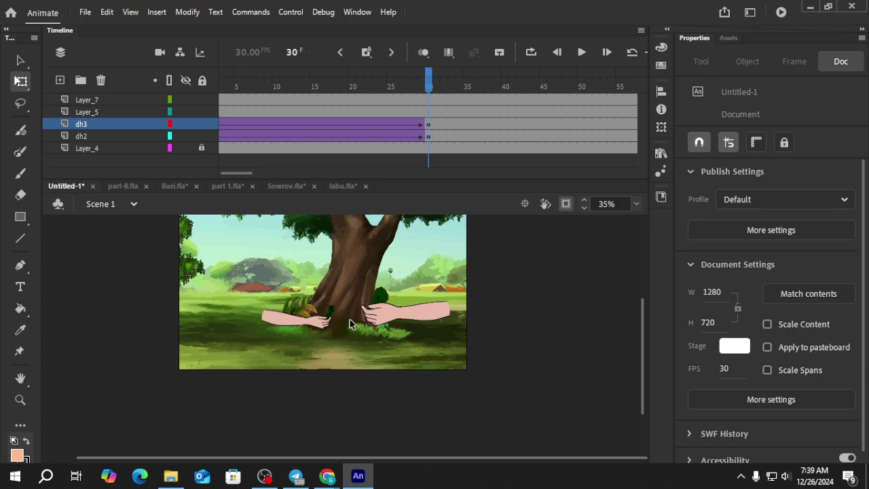
{"action": "scroll", "coordinate": [322, 325], "scroll_direction": "up", "scroll_amount": 3}
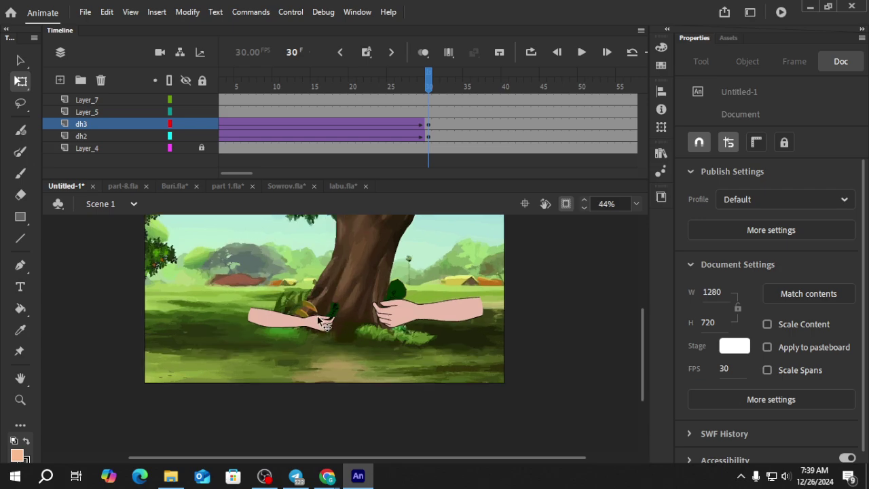
{"action": "left_click_drag", "start_coordinate": [238, 172], "coordinate": [233, 172]}
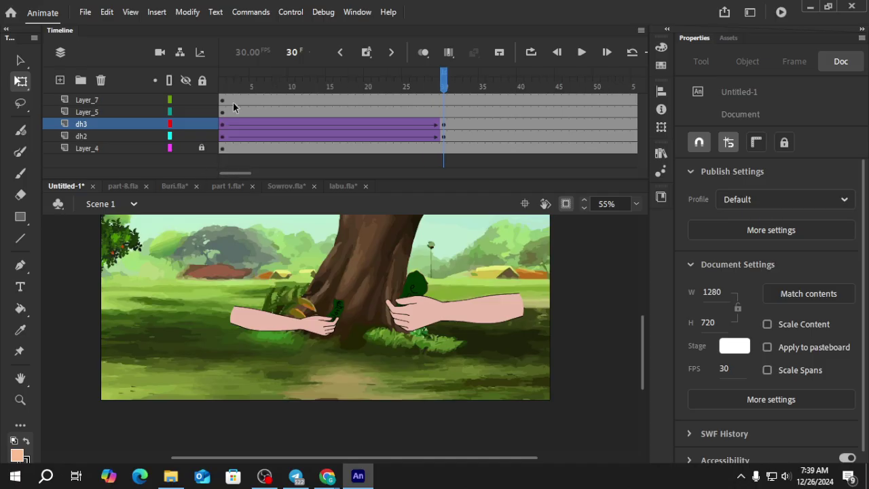
{"action": "left_click_drag", "start_coordinate": [221, 85], "coordinate": [441, 115]}
{"action": "left_click", "coordinate": [434, 323]}
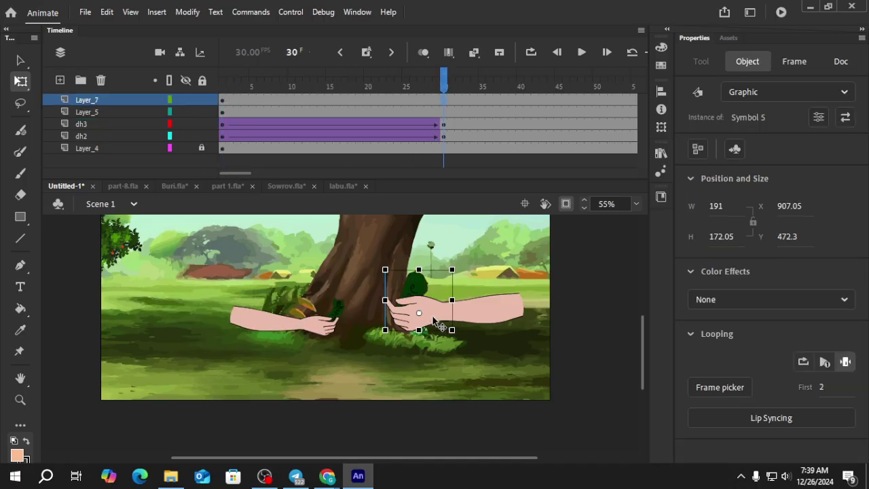
Add a camera at frame 1, zoom it to 200% and pan it to frame the trunk base and right hand.
{"action": "left_click", "coordinate": [221, 83]}
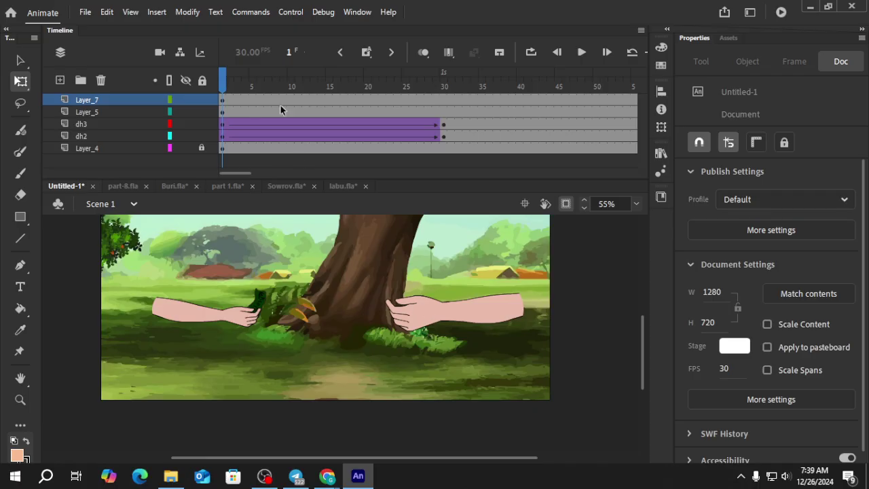
{"action": "left_click", "coordinate": [160, 52]}
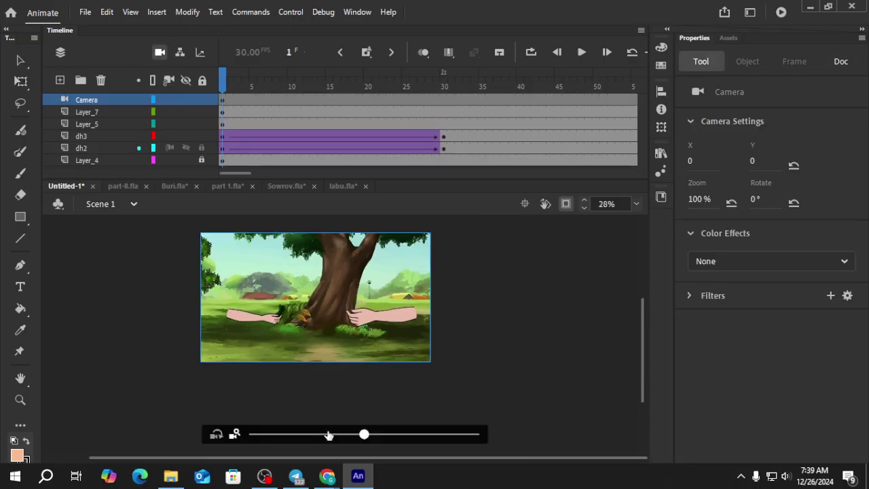
{"action": "left_click_drag", "start_coordinate": [370, 439], "coordinate": [505, 438]}
{"action": "scroll", "coordinate": [257, 349], "scroll_direction": "down", "scroll_amount": 1}
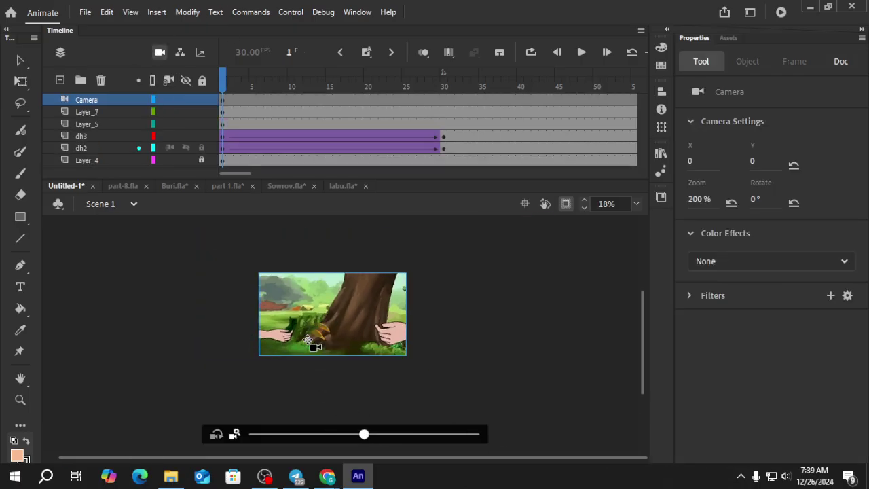
{"action": "left_click_drag", "start_coordinate": [305, 343], "coordinate": [318, 326]}
Move the right hand and forearm together out of the camera frame to about X 1365, Y 431.
{"action": "key", "text": "v"}
{"action": "left_click", "coordinate": [378, 330]}
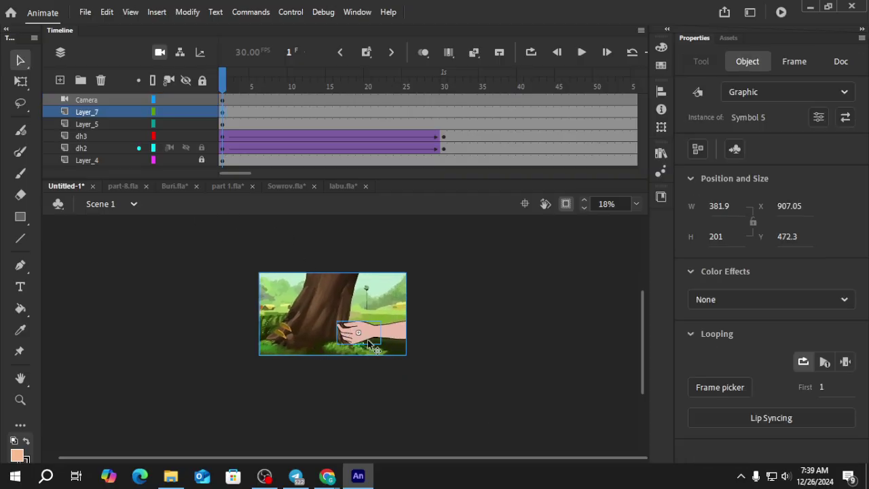
{"action": "left_click", "coordinate": [397, 333]}
{"action": "left_click_drag", "start_coordinate": [359, 333], "coordinate": [437, 339]}
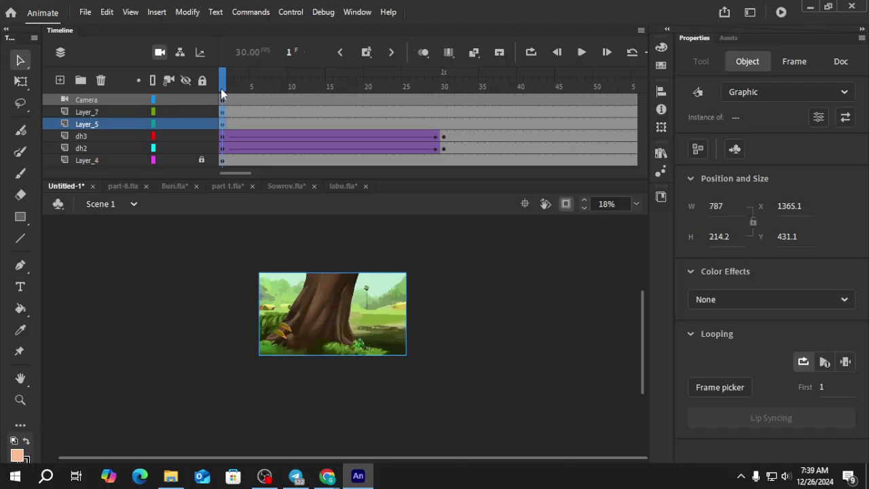
At frame 29, close the wrist gap by moving the left forearm toward the hand to about X 572, Y 482.
{"action": "left_click_drag", "start_coordinate": [221, 88], "coordinate": [435, 115]}
{"action": "left_click", "coordinate": [297, 356]}
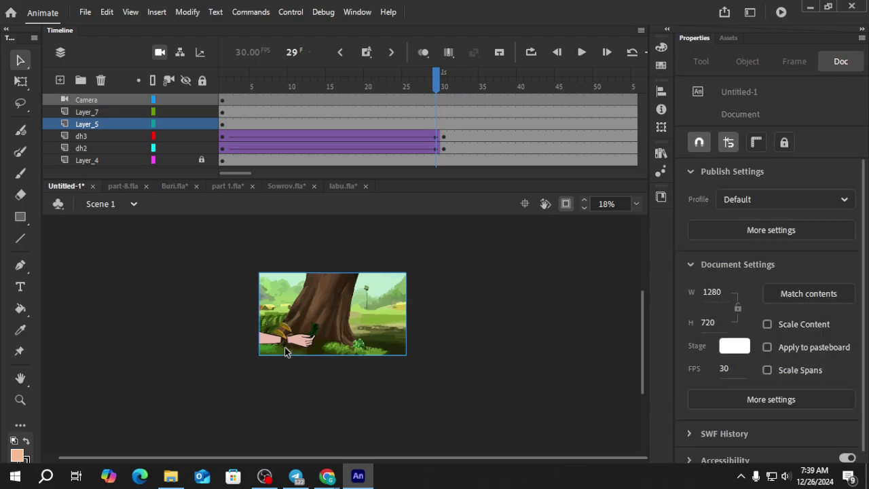
{"action": "scroll", "coordinate": [285, 352], "scroll_direction": "up", "scroll_amount": 4}
{"action": "left_click", "coordinate": [265, 315]}
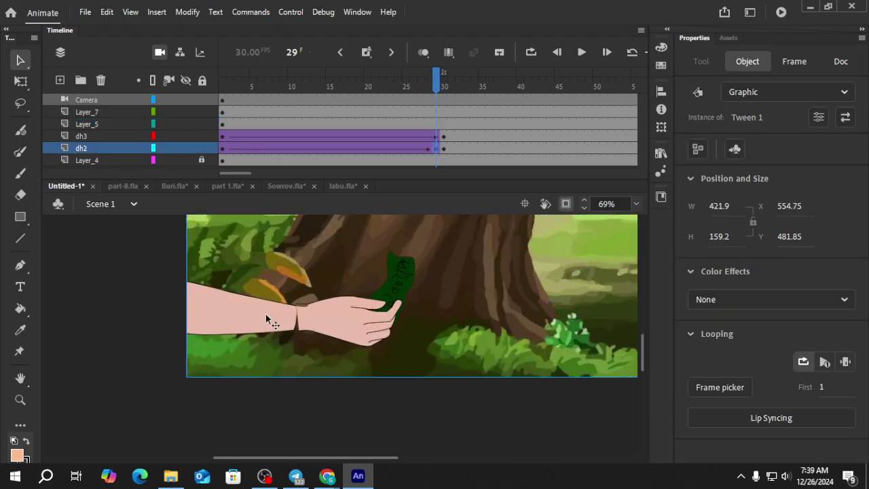
{"action": "left_click_drag", "start_coordinate": [265, 314], "coordinate": [280, 311]}
{"action": "scroll", "coordinate": [265, 322], "scroll_direction": "down", "scroll_amount": 3}
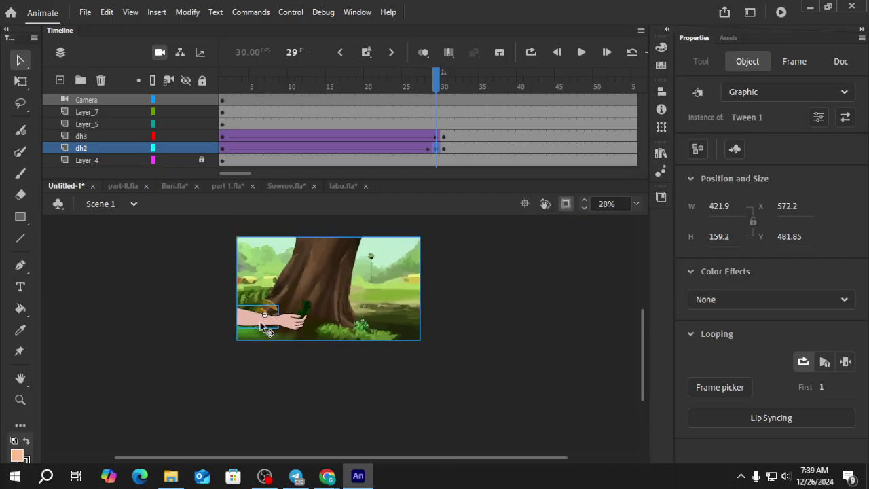
{"action": "scroll", "coordinate": [265, 329], "scroll_direction": "down", "scroll_amount": 1}
At frame 30, move the left forearm and hand together up toward the trunk to about X -107, Y 353.
{"action": "left_click_drag", "start_coordinate": [431, 90], "coordinate": [444, 141]}
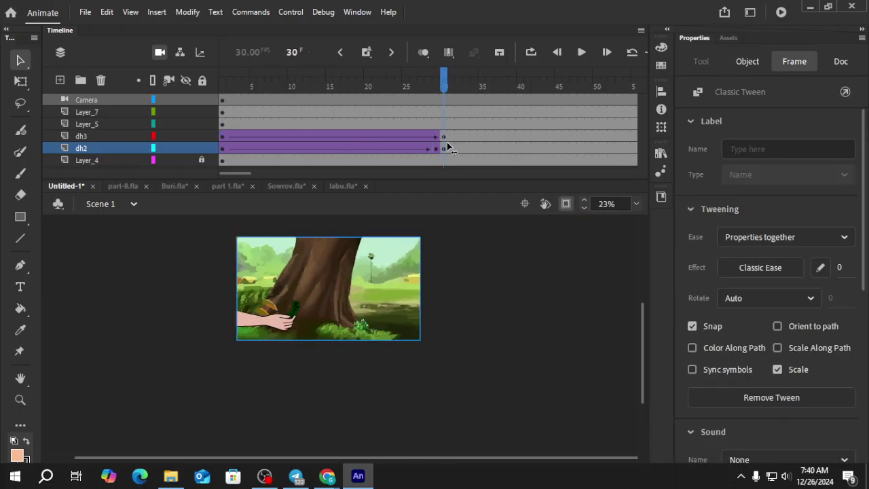
{"action": "left_click", "coordinate": [392, 234]}
{"action": "left_click", "coordinate": [259, 331]}
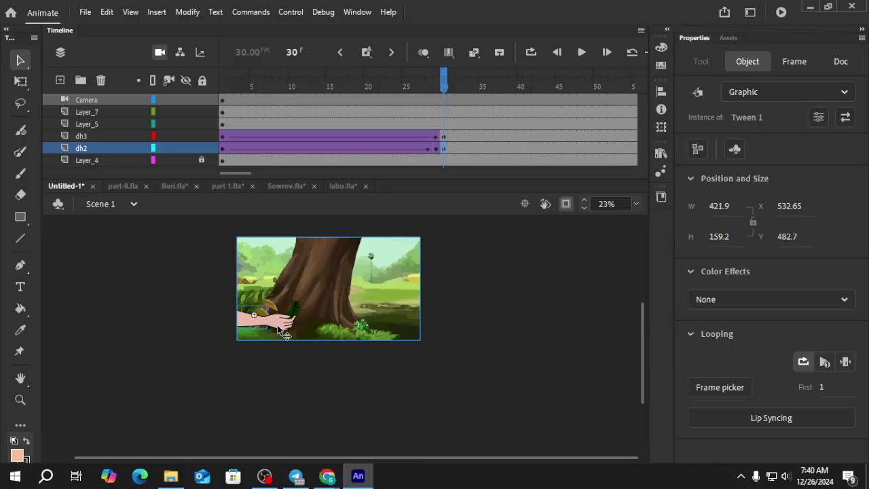
{"action": "left_click", "coordinate": [280, 326]}
{"action": "mouse_move", "coordinate": [270, 323]}
{"action": "left_mouse_down"}
{"action": "mouse_move", "coordinate": [284, 308]}
{"action": "mouse_move", "coordinate": [278, 319]}
{"action": "left_mouse_up"}
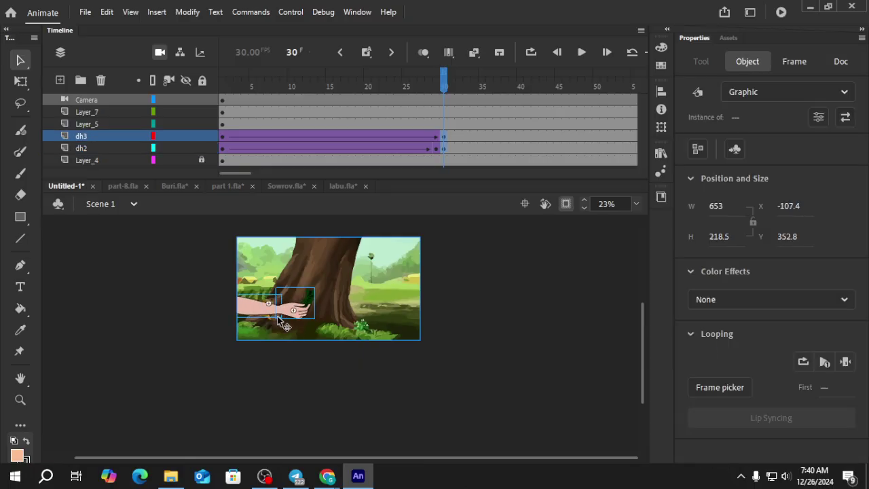
{"action": "scroll", "coordinate": [348, 316], "scroll_direction": "down", "scroll_amount": 1}
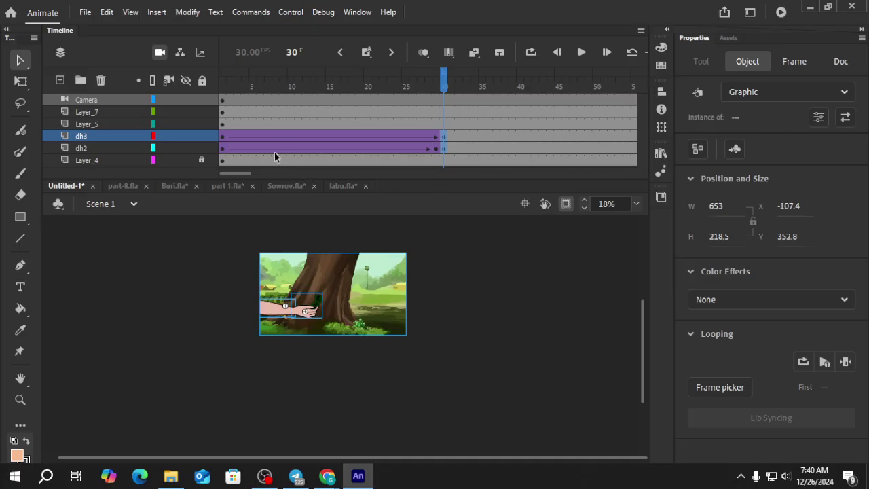
{"action": "left_click_drag", "start_coordinate": [233, 173], "coordinate": [232, 173]}
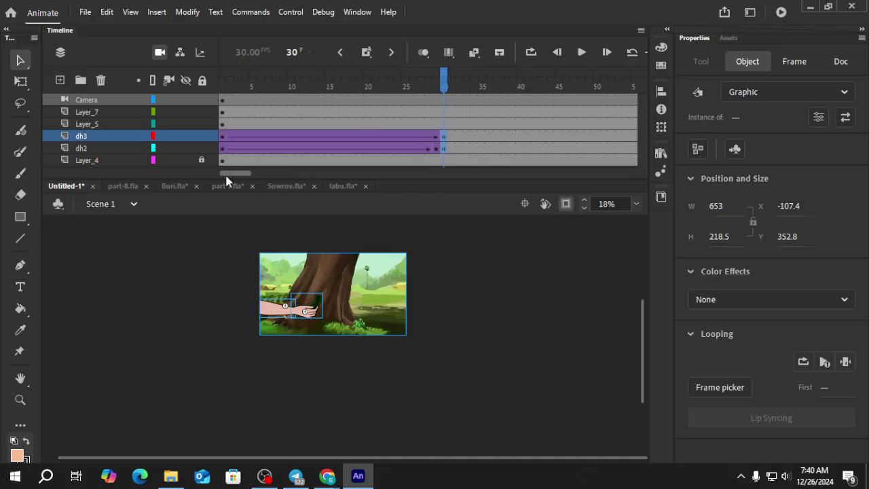
Move the first keyframes of Layer_7 and Layer_5 to frame 26 so the right arm starts there.
{"action": "left_click", "coordinate": [221, 116]}
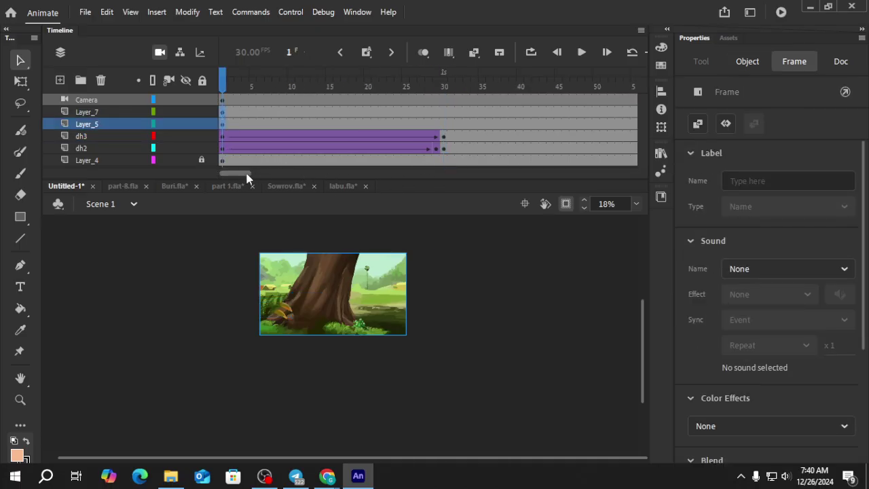
{"action": "left_click", "coordinate": [222, 111]}
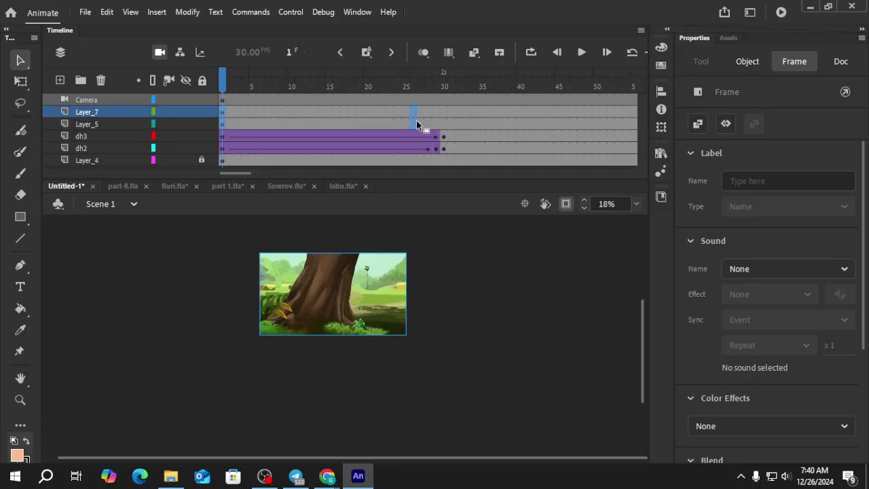
{"action": "left_click_drag", "start_coordinate": [416, 120], "coordinate": [415, 123]}
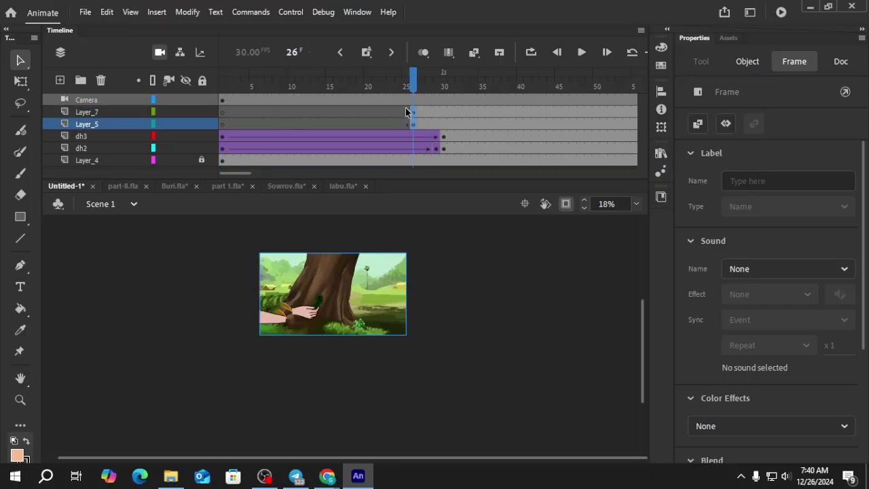
Insert keyframes at frame 49 on the right arm's layers Layer_7 and Layer_5.
{"action": "scroll", "coordinate": [247, 174], "scroll_direction": "right", "scroll_amount": 5}
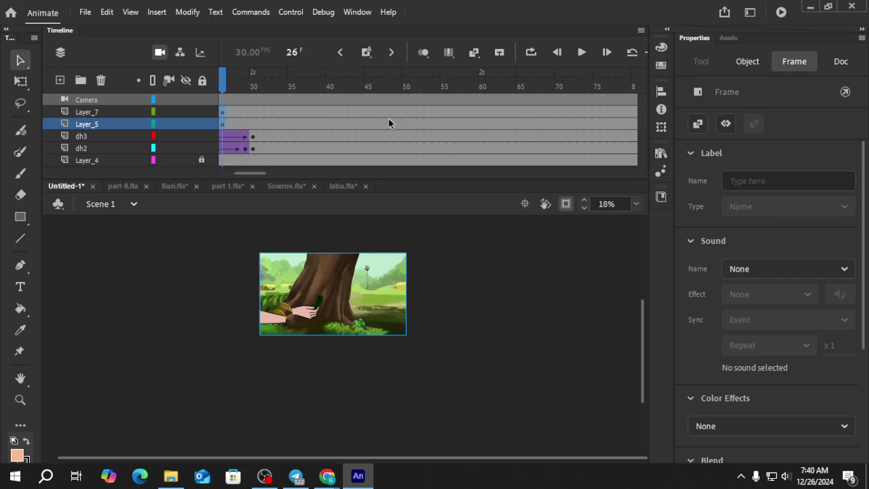
{"action": "left_click_drag", "start_coordinate": [395, 110], "coordinate": [395, 119]}
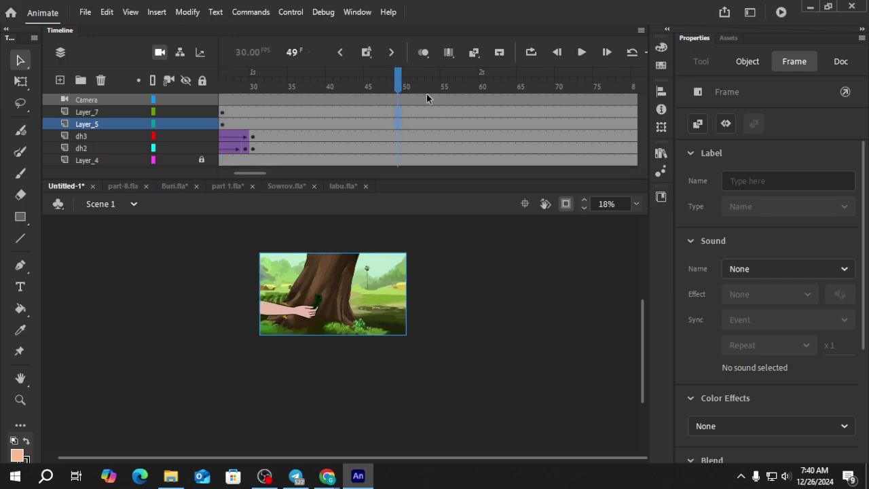
{"action": "left_click", "coordinate": [369, 56]}
Show the content outside the stage and scale the right arm at frame 49 to about 579 by 253 px.
{"action": "left_click", "coordinate": [566, 203]}
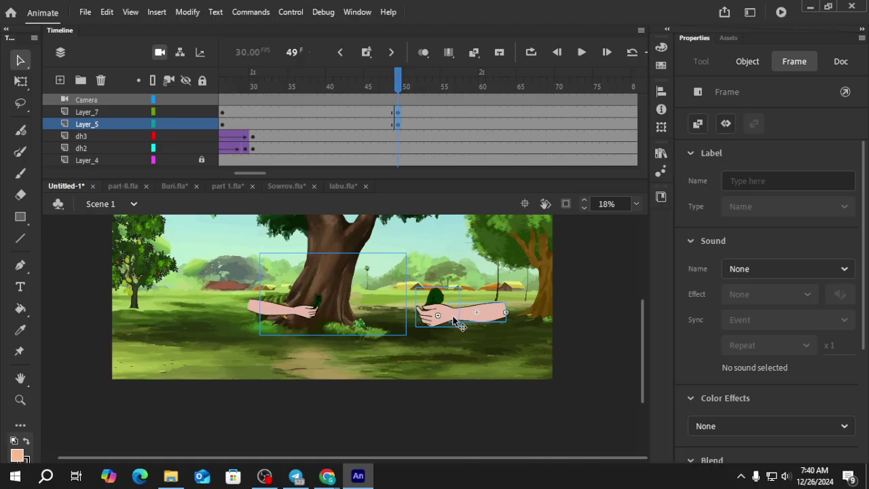
{"action": "left_click", "coordinate": [453, 320]}
{"action": "key", "text": "q"}
{"action": "scroll", "coordinate": [475, 324], "scroll_direction": "up", "scroll_amount": 3}
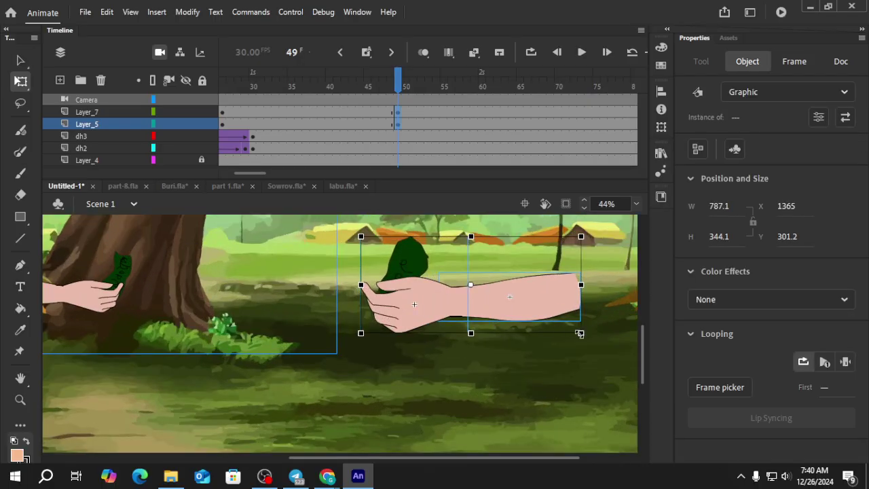
{"action": "left_click_drag", "start_coordinate": [578, 333], "coordinate": [551, 320]}
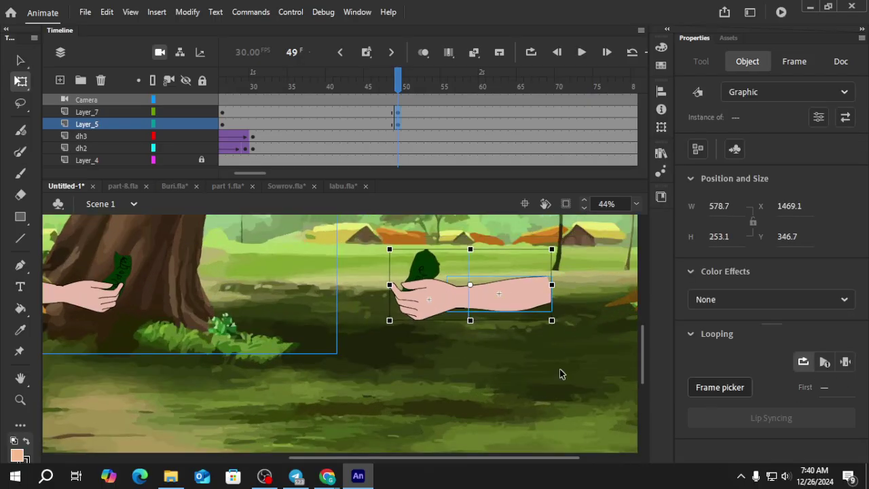
At frame 49, set the right hand's looping to single frame with first frame 1, removing the green note.
{"action": "left_click", "coordinate": [440, 346]}
{"action": "left_click", "coordinate": [464, 309]}
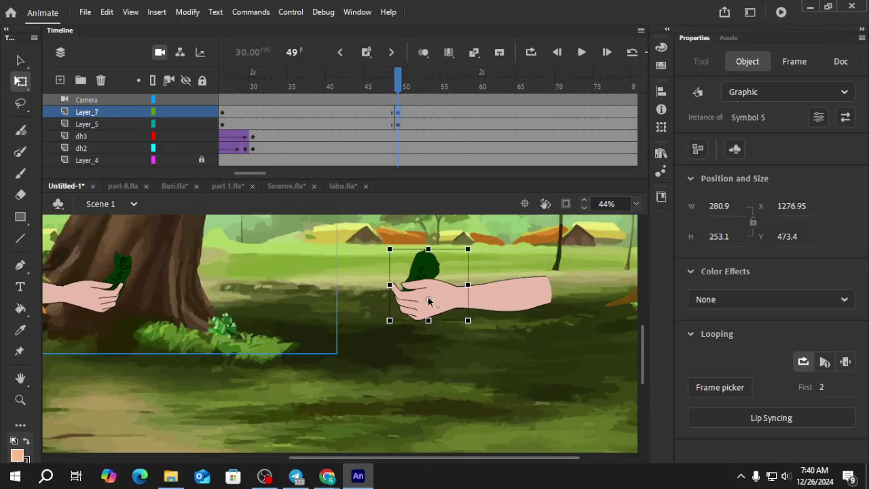
{"action": "left_click", "coordinate": [845, 361]}
{"action": "left_click", "coordinate": [823, 387]}
{"action": "key", "text": "BackSpace"}
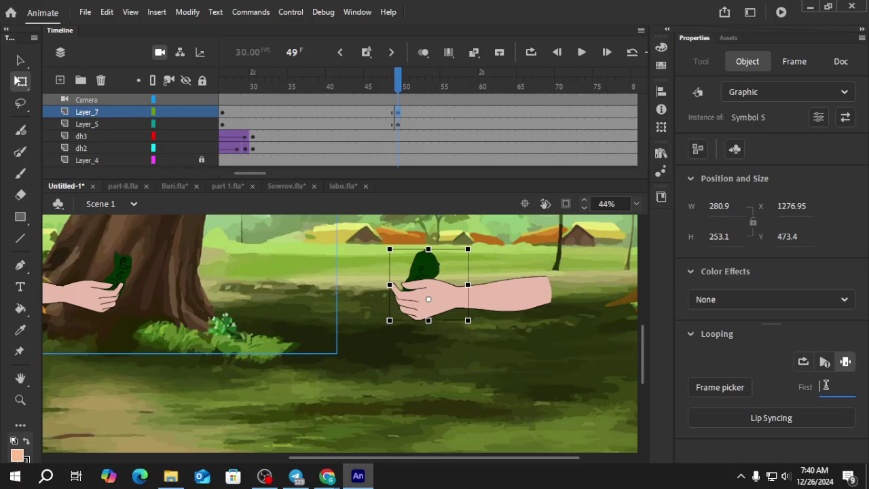
{"action": "type", "text": "1"}
At frame 49, move the right hand and forearm together over the trunk to about X 423, Y 353.
{"action": "scroll", "coordinate": [421, 340], "scroll_direction": "down", "scroll_amount": 2}
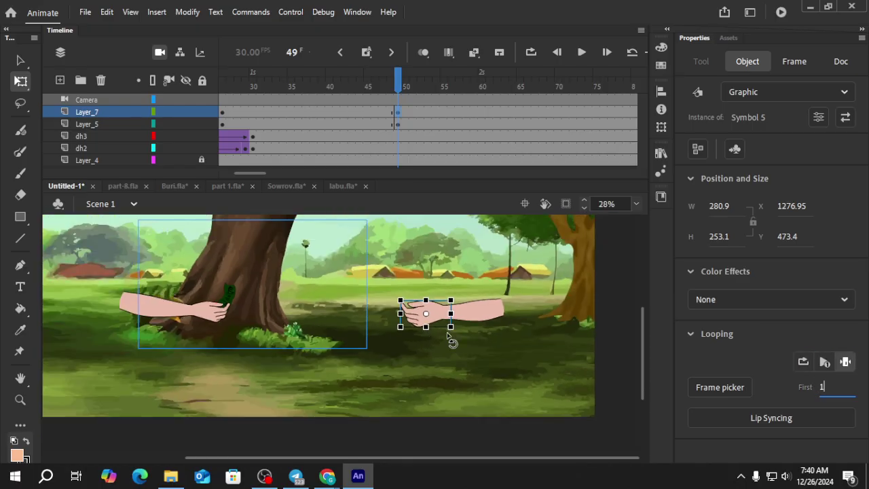
{"action": "left_click", "coordinate": [465, 316]}
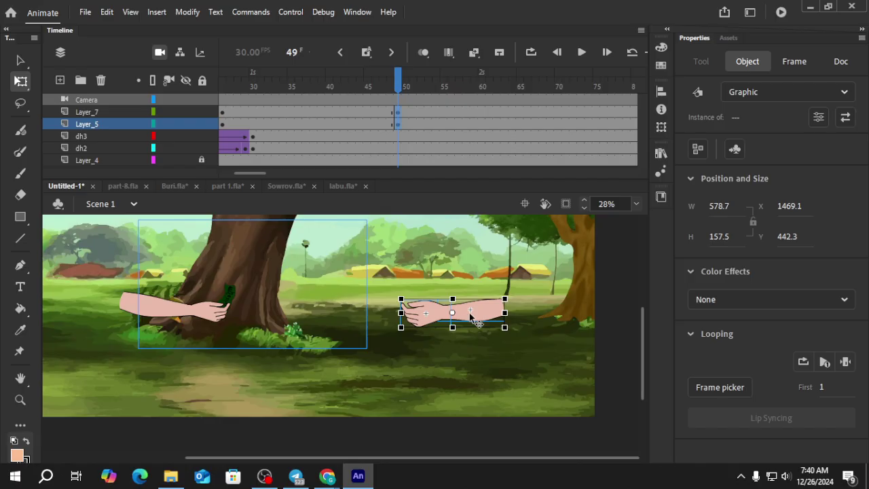
{"action": "left_click_drag", "start_coordinate": [466, 315], "coordinate": [282, 296]}
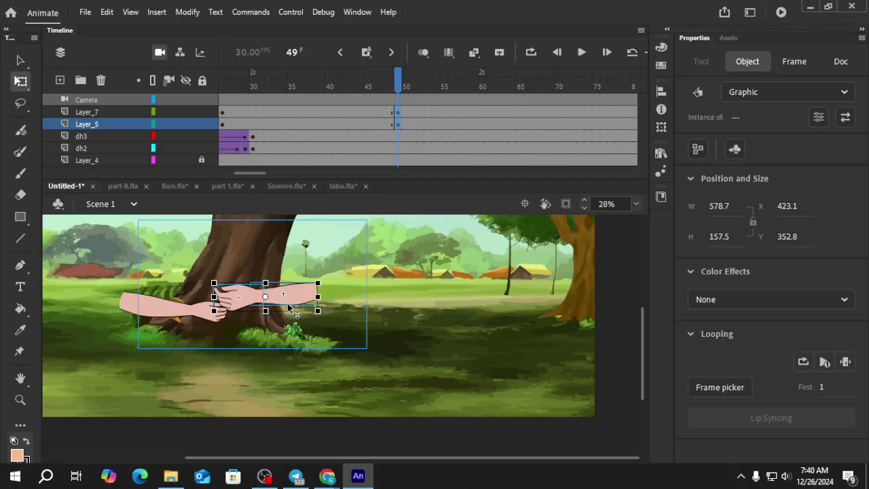
Create classic tweens on Layer_7 and Layer_5 between frames 26 and 49.
{"action": "left_click_drag", "start_coordinate": [277, 112], "coordinate": [294, 123]}
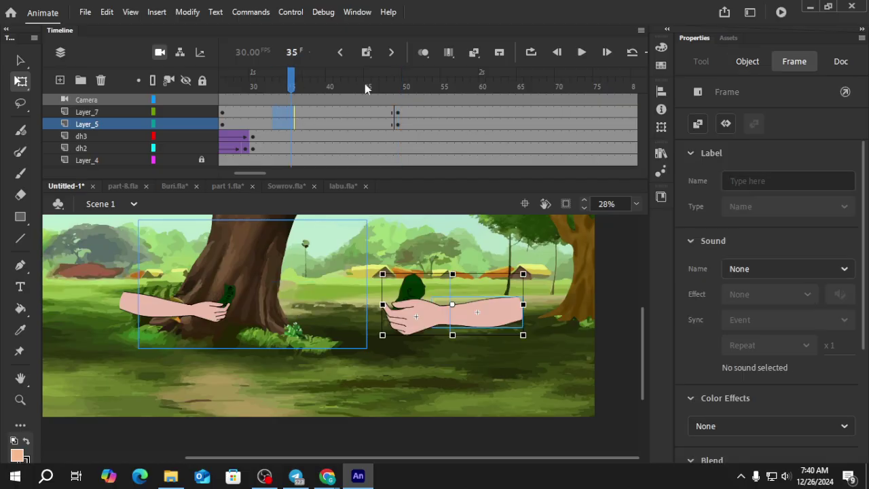
{"action": "left_click", "coordinate": [473, 52]}
{"action": "left_click", "coordinate": [228, 95]}
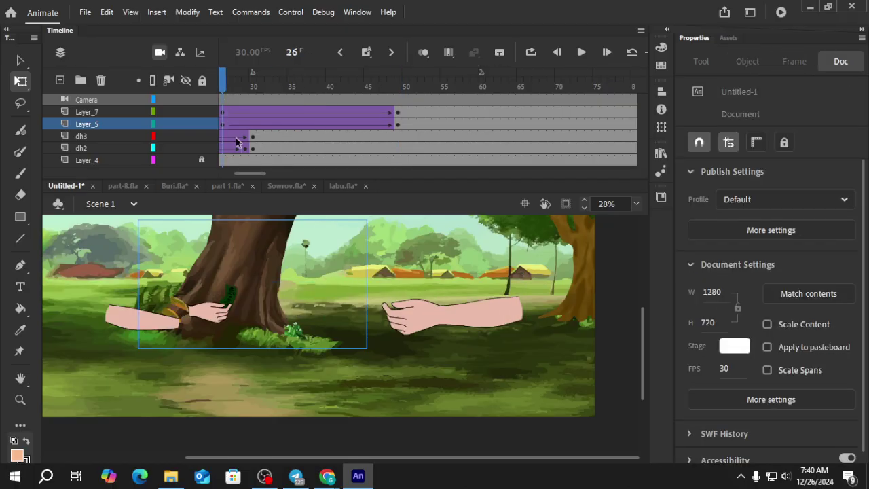
At frame 26, set the right hand's symbol looping to play a single frame.
{"action": "left_click_drag", "start_coordinate": [241, 171], "coordinate": [236, 171]}
{"action": "left_click_drag", "start_coordinate": [268, 82], "coordinate": [268, 117]}
{"action": "left_click", "coordinate": [415, 331]}
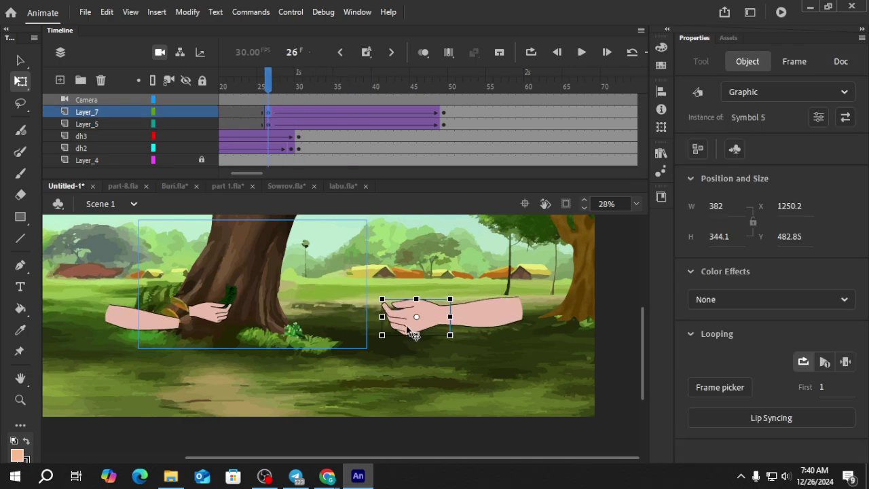
{"action": "left_click", "coordinate": [846, 362]}
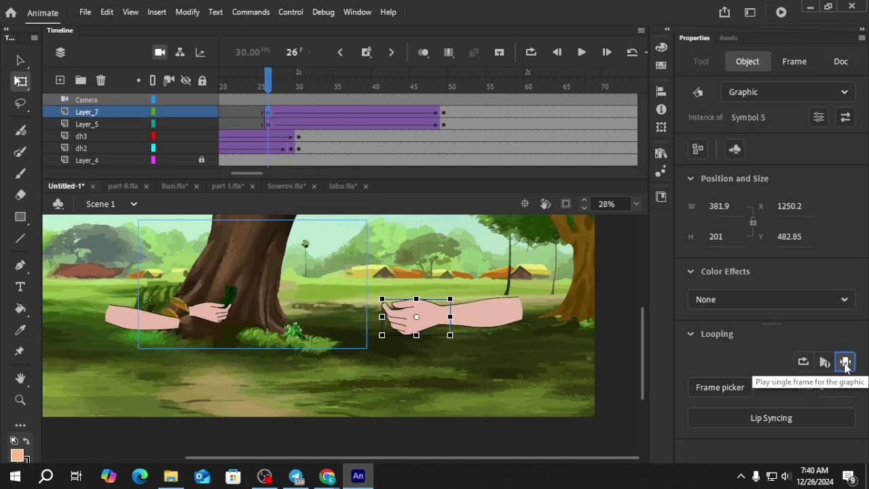
At frame 26, raise the left forearm to about X 581, Y 445 so it joins the hand at the wrist.
{"action": "left_click_drag", "start_coordinate": [266, 81], "coordinate": [266, 134]}
{"action": "left_click", "coordinate": [254, 269]}
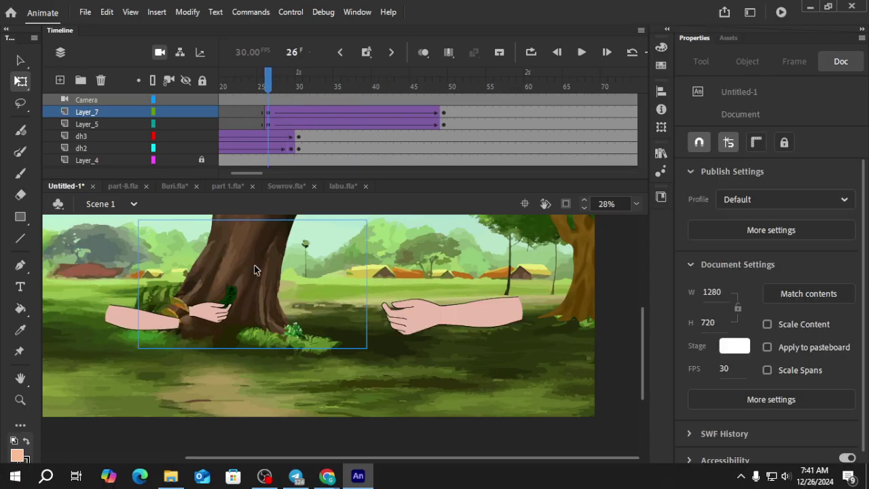
{"action": "left_click", "coordinate": [169, 331]}
{"action": "scroll", "coordinate": [141, 322], "scroll_direction": "up", "scroll_amount": 2}
{"action": "scroll", "coordinate": [140, 322], "scroll_direction": "up", "scroll_amount": 1}
{"action": "left_click", "coordinate": [207, 307]}
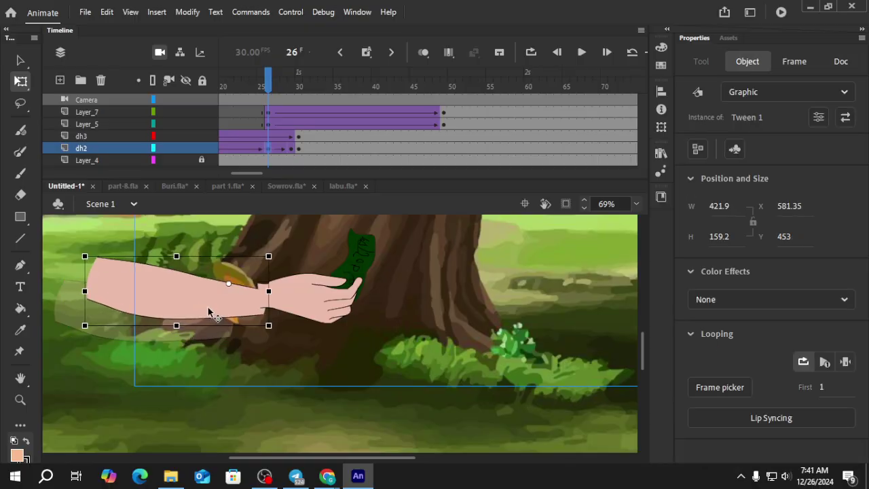
{"action": "left_click_drag", "start_coordinate": [207, 307], "coordinate": [204, 306]}
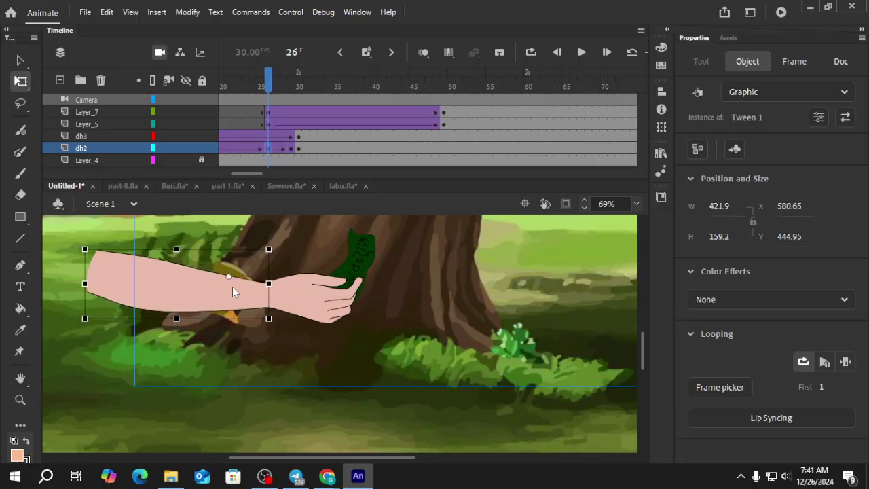
At frame 29, move the left forearm up to close the gap at the left hand's wrist.
{"action": "scroll", "coordinate": [232, 286], "scroll_direction": "down", "scroll_amount": 3}
{"action": "left_click_drag", "start_coordinate": [268, 87], "coordinate": [291, 104]}
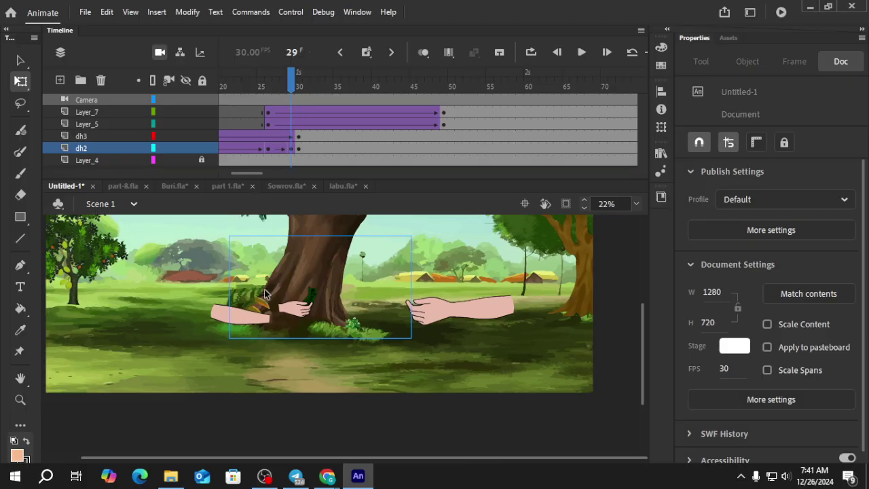
{"action": "scroll", "coordinate": [272, 338], "scroll_direction": "up", "scroll_amount": 2}
{"action": "scroll", "coordinate": [273, 338], "scroll_direction": "up", "scroll_amount": 1}
{"action": "left_click_drag", "start_coordinate": [217, 305], "coordinate": [239, 283]}
Clip the content outside the stage and scrub to frame 49 to review the right arm reaching in.
{"action": "left_click_drag", "start_coordinate": [288, 73], "coordinate": [283, 91]}
{"action": "left_click", "coordinate": [319, 144]}
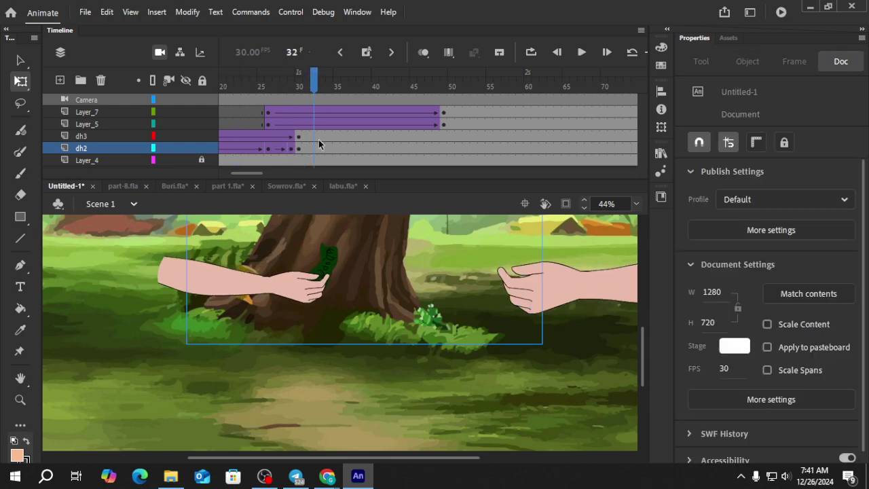
{"action": "scroll", "coordinate": [299, 312], "scroll_direction": "down", "scroll_amount": 2}
{"action": "left_click", "coordinate": [567, 205]}
{"action": "scroll", "coordinate": [302, 311], "scroll_direction": "down", "scroll_amount": 1}
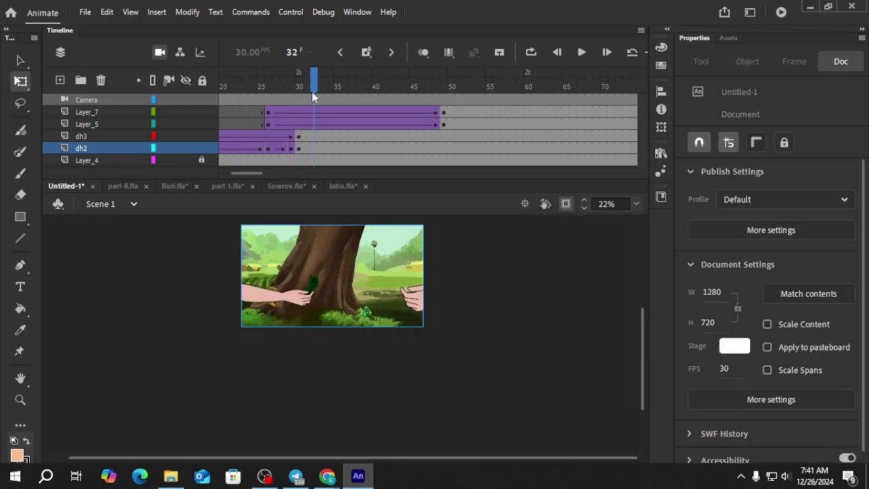
{"action": "left_click_drag", "start_coordinate": [312, 91], "coordinate": [443, 134]}
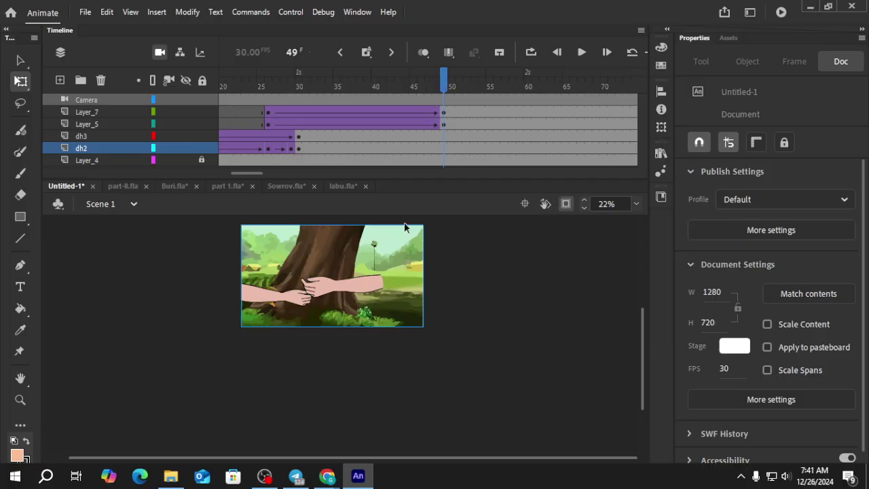
Insert a camera keyframe at frame 49, zoom the camera to 306% and frame both hands at X -180, Y -190.
{"action": "left_click", "coordinate": [442, 100]}
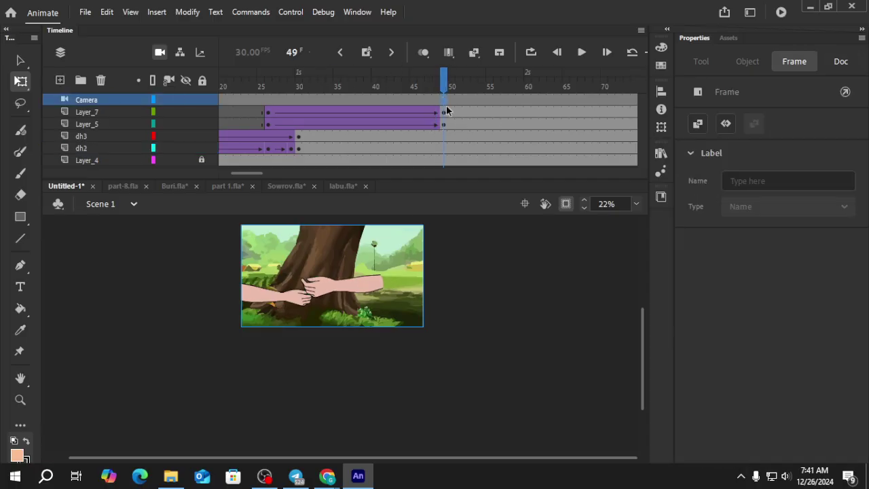
{"action": "key", "text": "c"}
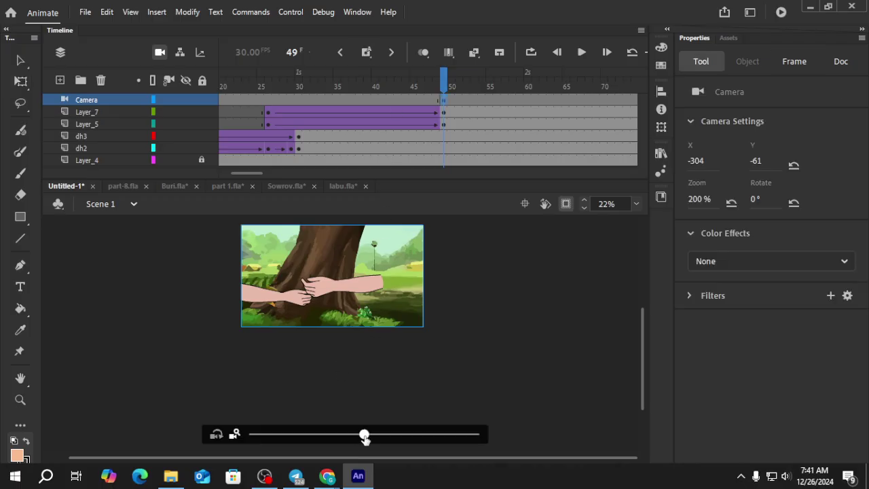
{"action": "left_click_drag", "start_coordinate": [363, 435], "coordinate": [402, 440]}
{"action": "left_click_drag", "start_coordinate": [367, 311], "coordinate": [325, 310]}
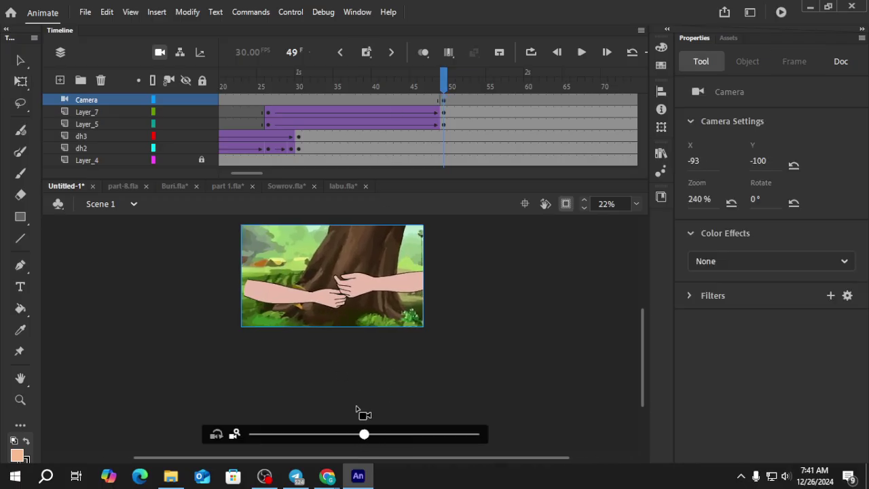
{"action": "left_click_drag", "start_coordinate": [363, 434], "coordinate": [414, 439]}
{"action": "left_click_drag", "start_coordinate": [377, 319], "coordinate": [407, 267]}
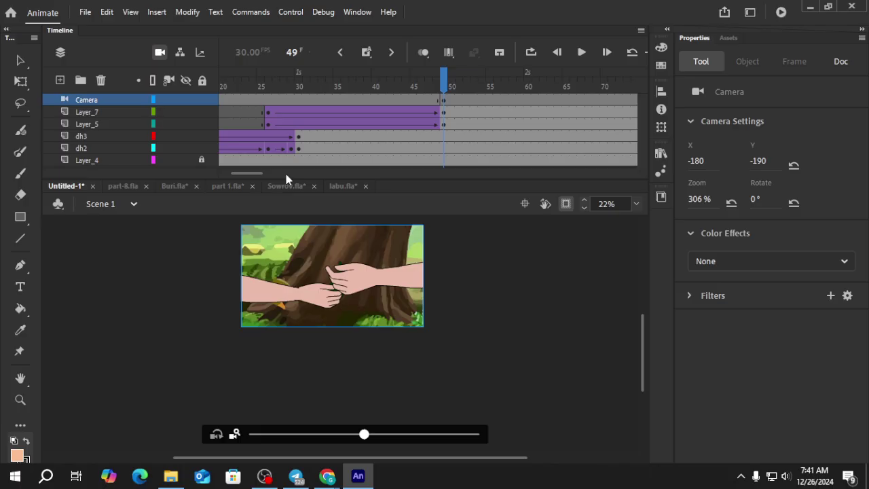
At frame 49, set the left hand's first symbol frame to 1 to remove the green note from it.
{"action": "left_click", "coordinate": [329, 296]}
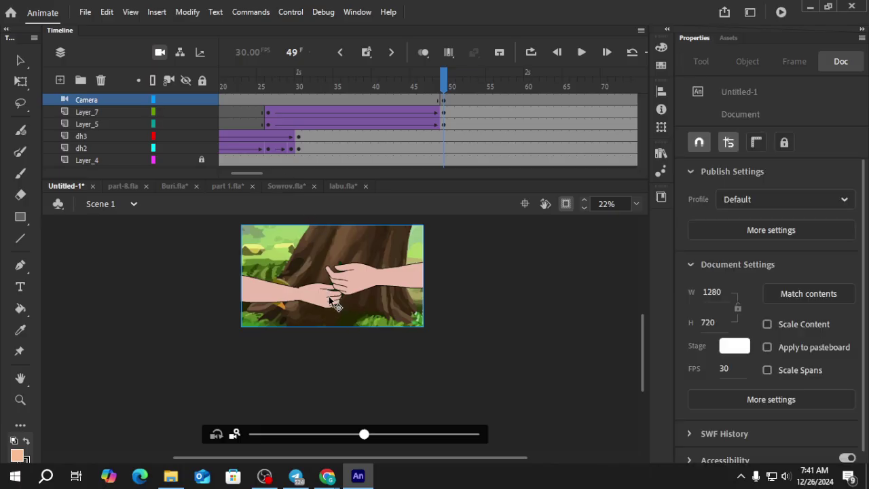
{"action": "key", "text": "v"}
{"action": "left_click", "coordinate": [370, 291]}
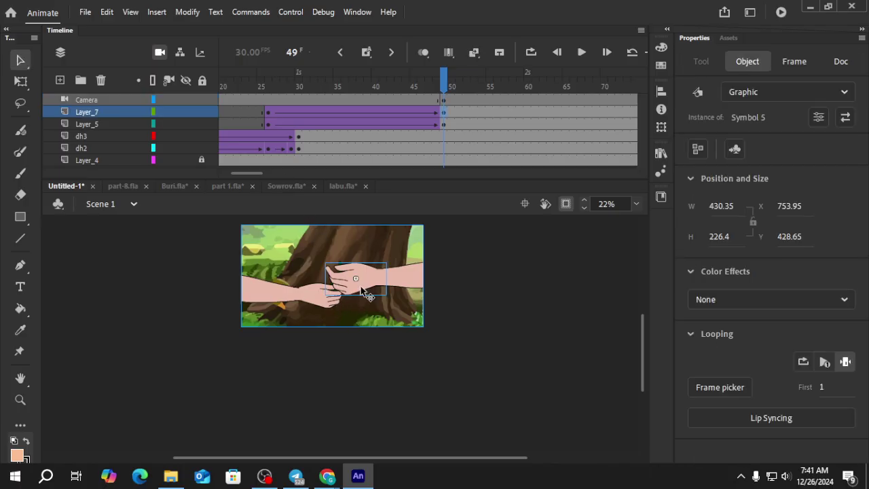
{"action": "left_click", "coordinate": [326, 304]}
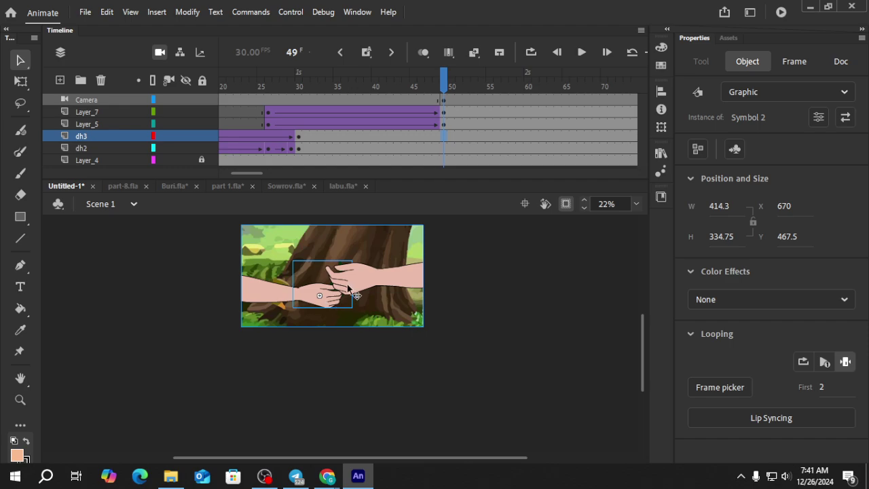
{"action": "left_click_drag", "start_coordinate": [246, 174], "coordinate": [255, 177]}
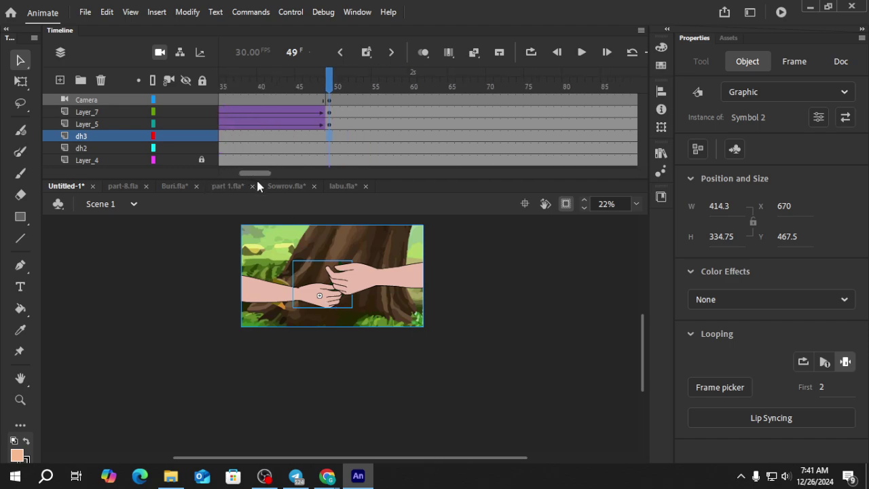
{"action": "left_click", "coordinate": [467, 295]}
{"action": "left_click", "coordinate": [317, 296]}
{"action": "key", "text": "BackSpace"}
{"action": "type", "text": "1"}
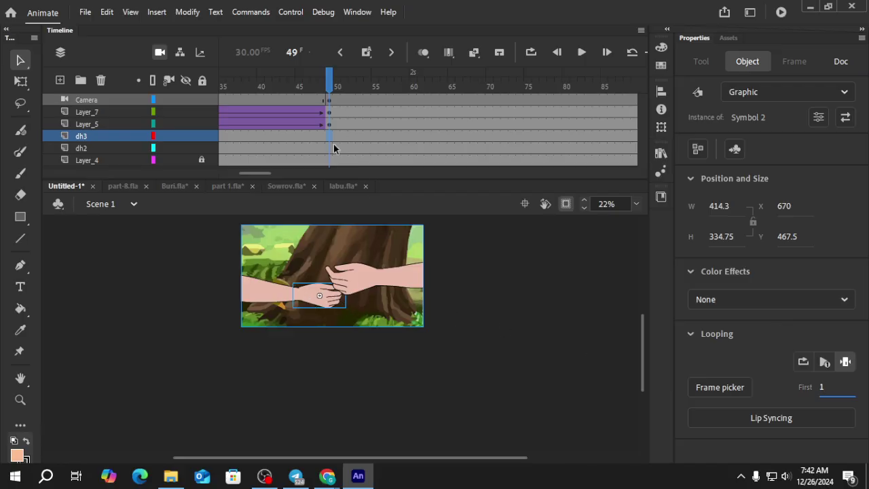
At frame 49, set the right hand's first symbol frame to 2 so it holds the green note.
{"action": "left_click", "coordinate": [353, 287]}
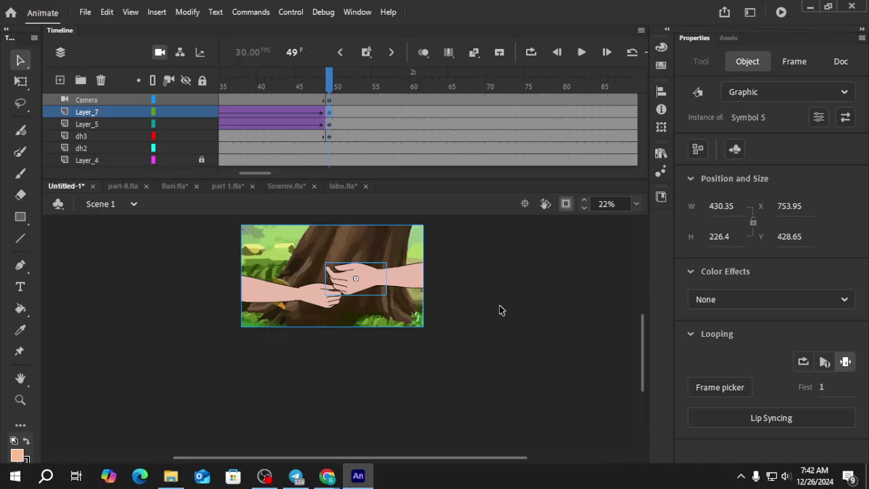
{"action": "left_click", "coordinate": [821, 386]}
{"action": "type", "text": "2"}
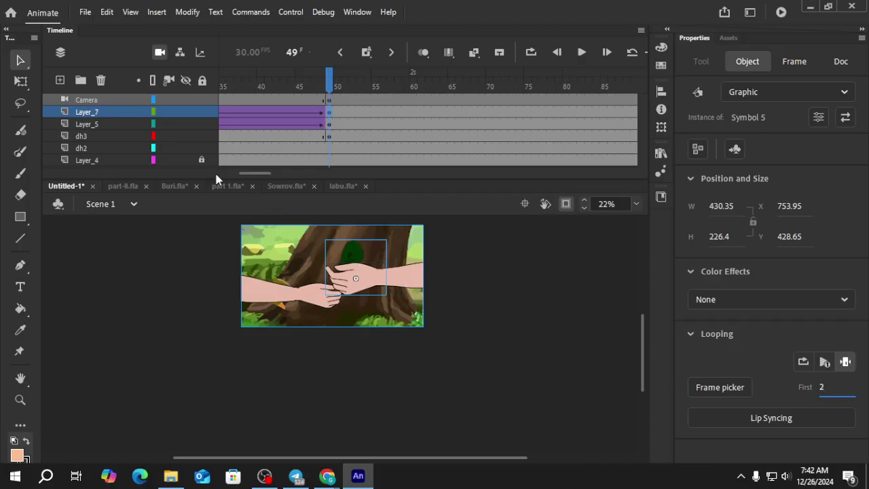
Insert keyframes at frame 71 on the left arm's layers dh3 and dh2.
{"action": "left_click_drag", "start_coordinate": [253, 175], "coordinate": [257, 175]}
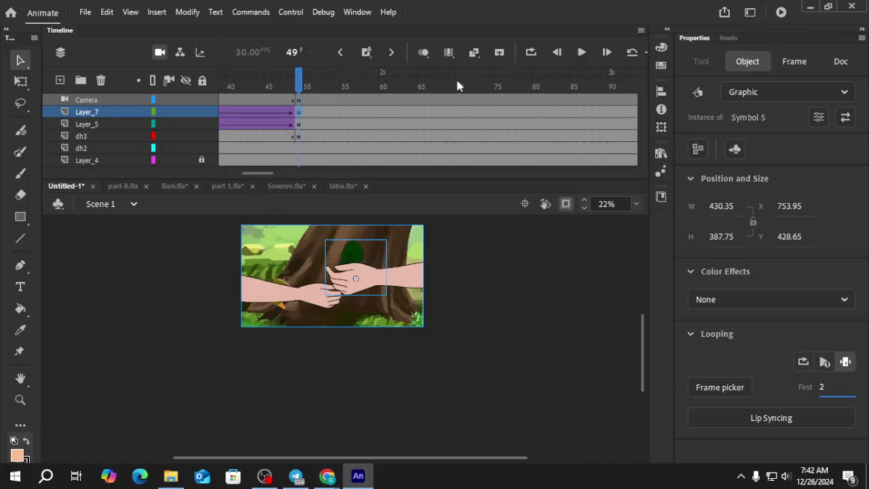
{"action": "left_click", "coordinate": [459, 84]}
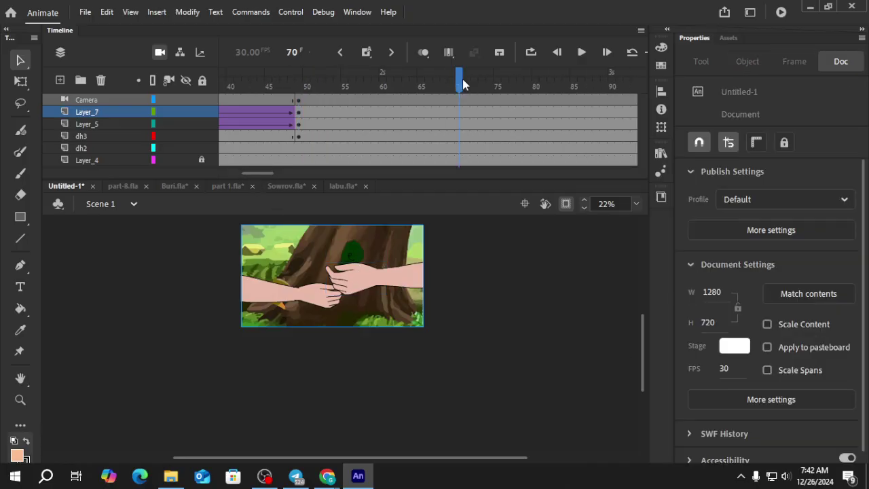
{"action": "left_click", "coordinate": [309, 297]}
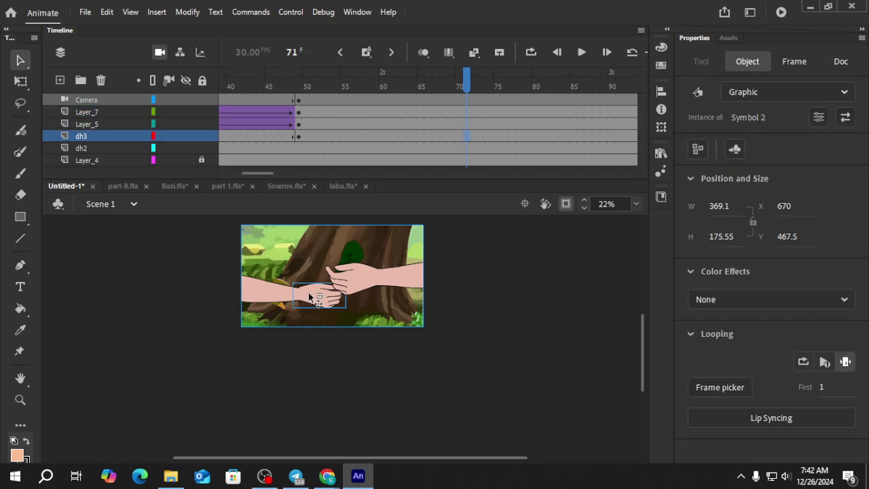
{"action": "left_click", "coordinate": [370, 55]}
{"action": "left_click", "coordinate": [248, 296]}
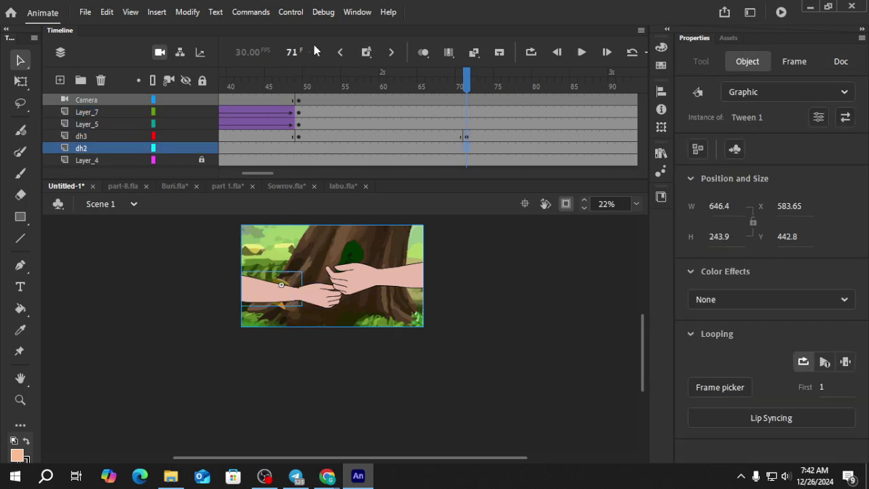
{"action": "left_click", "coordinate": [370, 55]}
At frame 71, move the left hand and forearm together out of the camera view to about X -1003, Y 445.
{"action": "left_click", "coordinate": [309, 299]}
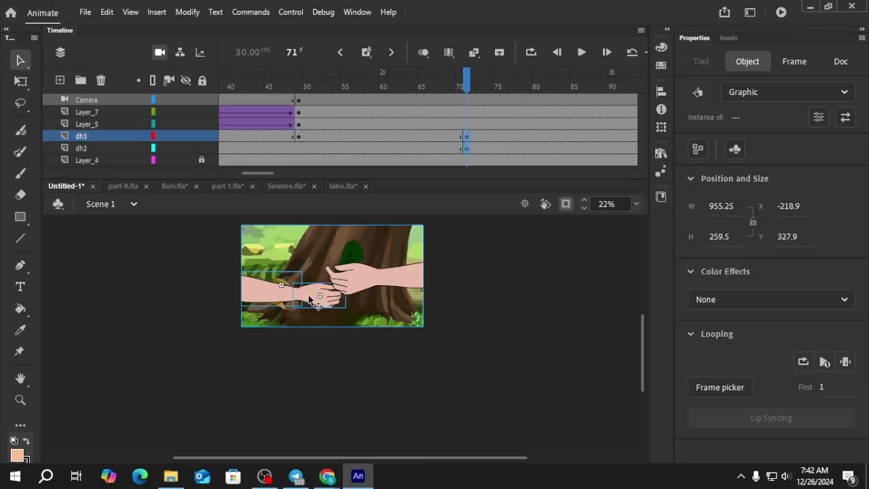
{"action": "left_click", "coordinate": [20, 81]}
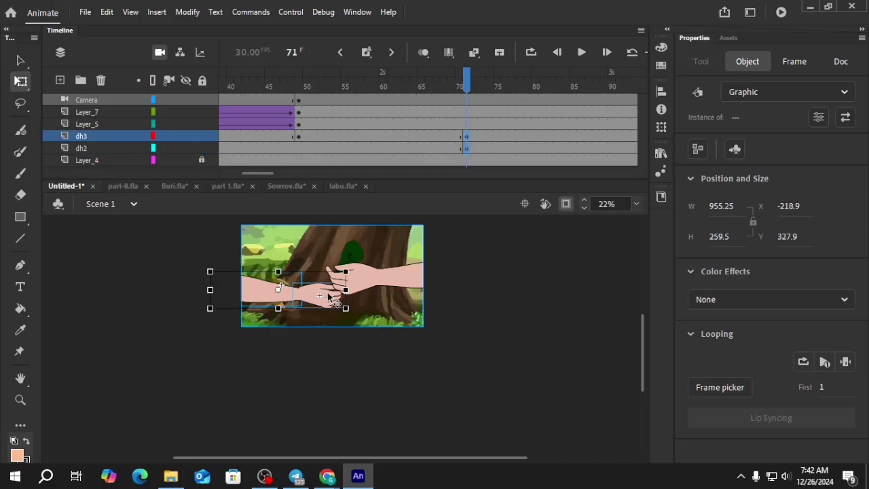
{"action": "left_click_drag", "start_coordinate": [328, 297], "coordinate": [210, 319]}
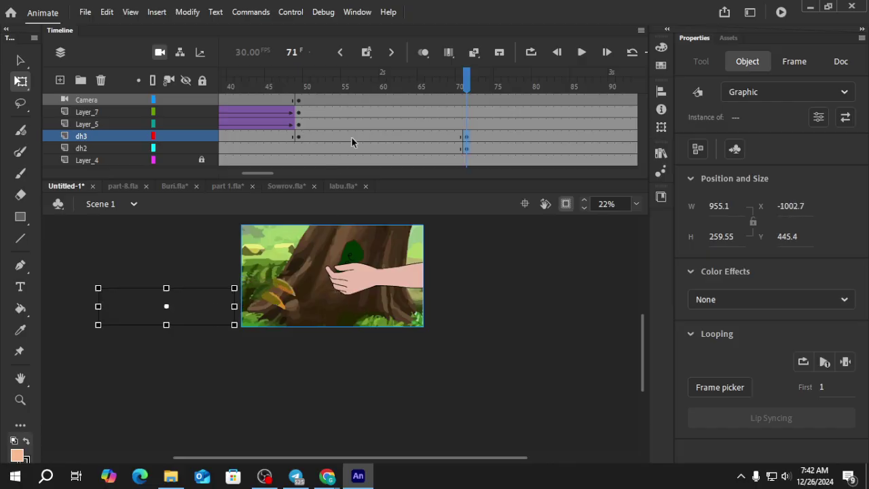
Insert keyframes at frame 50 on dh3 and dh2 and apply a classic tween from there to frame 71.
{"action": "left_click", "coordinate": [302, 136]}
{"action": "left_click", "coordinate": [304, 147]}
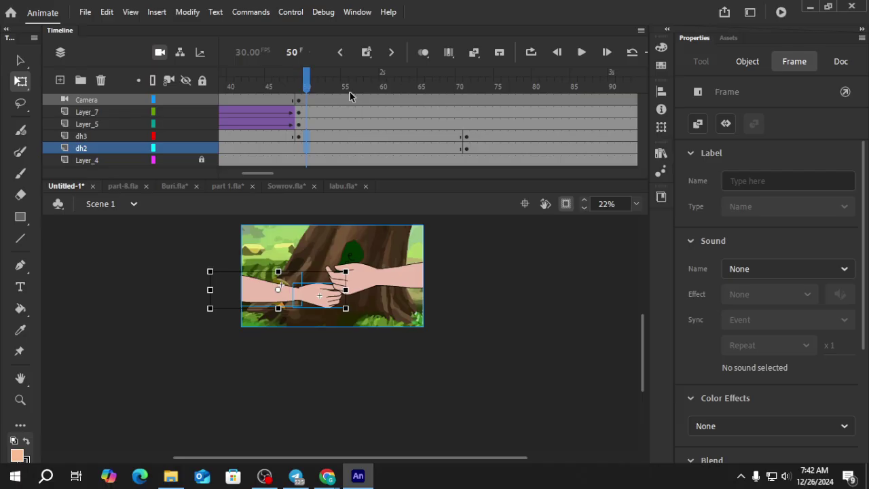
{"action": "left_click", "coordinate": [366, 55]}
{"action": "left_click_drag", "start_coordinate": [317, 146], "coordinate": [355, 135]}
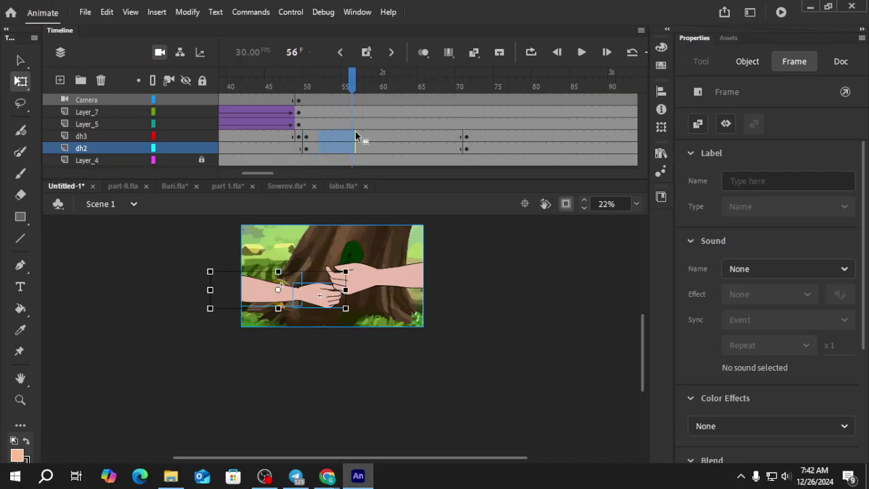
{"action": "left_click", "coordinate": [473, 53]}
{"action": "left_click_drag", "start_coordinate": [346, 93], "coordinate": [468, 148]}
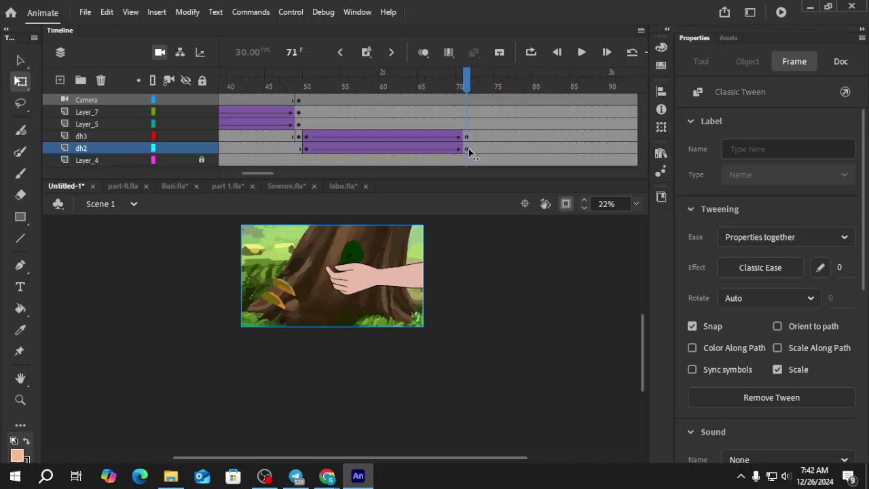
Insert keyframes at frames 71 and 89 on Layer_7 and Layer_5, moving the right arm out of view to about X 1346, Y 301 at frame 89.
{"action": "left_click_drag", "start_coordinate": [266, 173], "coordinate": [276, 178]}
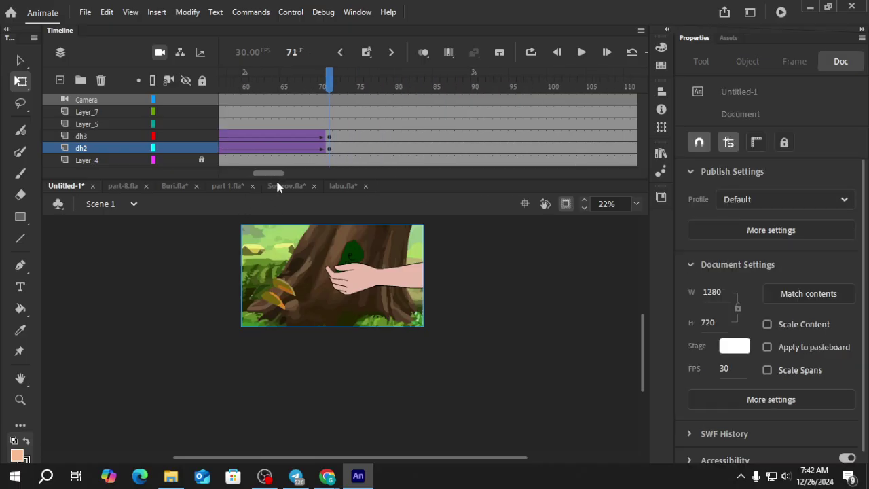
{"action": "left_click", "coordinate": [330, 125]}
{"action": "left_click", "coordinate": [367, 54]}
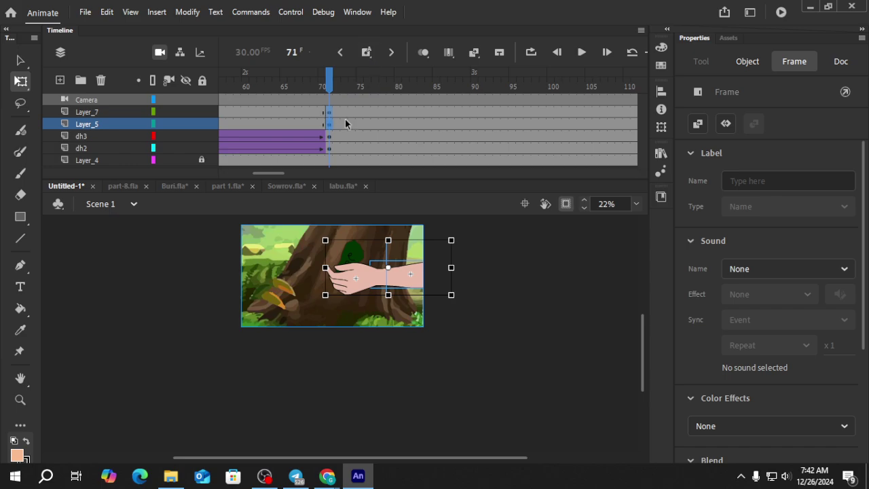
{"action": "left_click", "coordinate": [468, 117]}
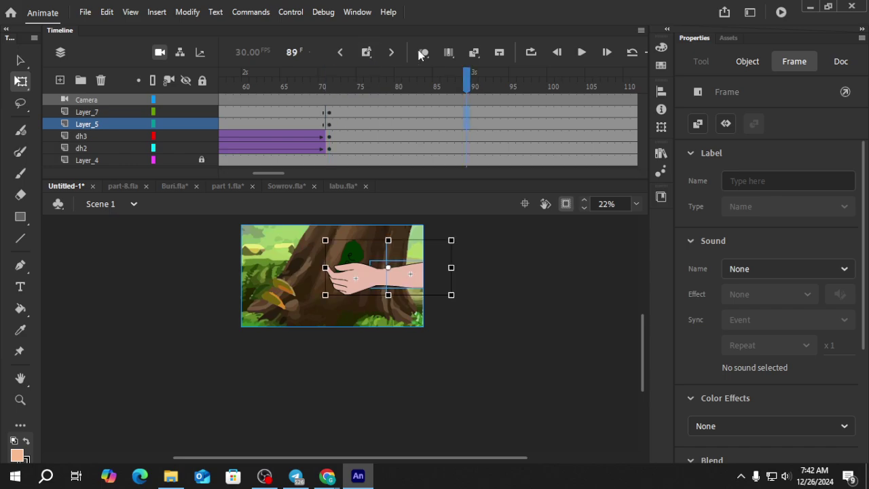
{"action": "left_click_drag", "start_coordinate": [354, 281], "coordinate": [461, 303]}
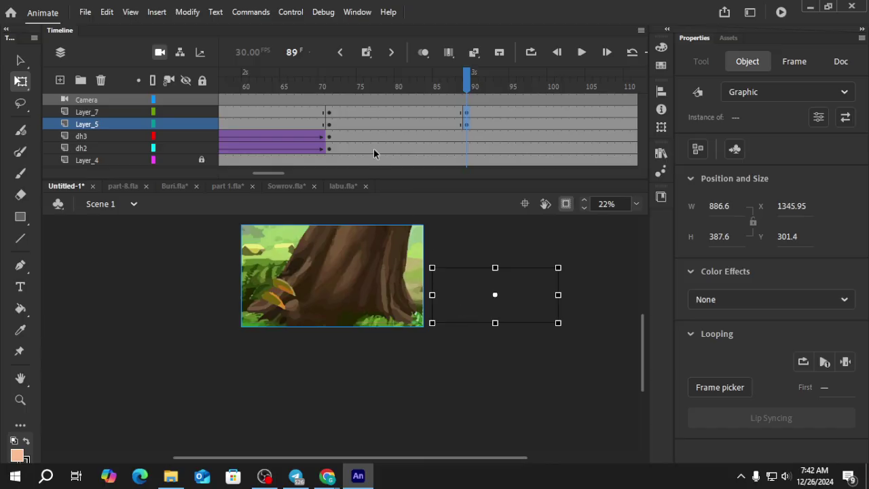
Apply a classic tween between frames 71 and 89 on Layer_7 and Layer_5.
{"action": "left_click_drag", "start_coordinate": [372, 112], "coordinate": [391, 119]}
{"action": "left_click", "coordinate": [417, 112]}
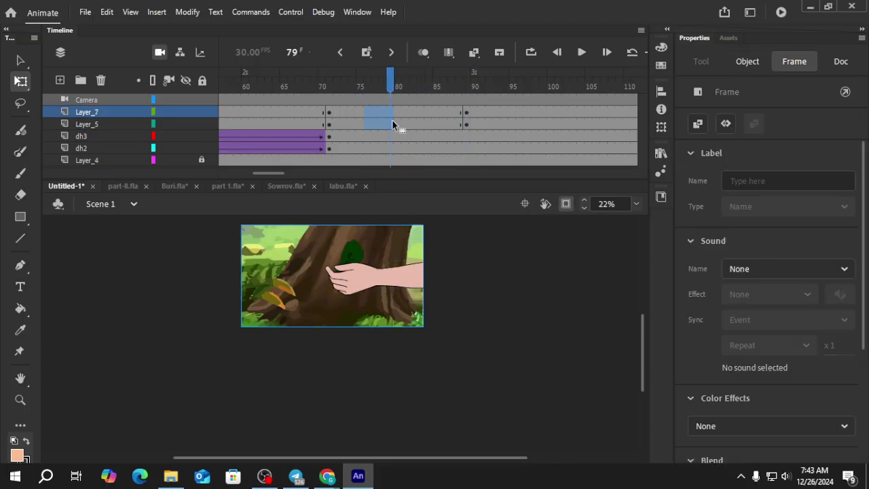
{"action": "left_click", "coordinate": [473, 53]}
Play the animation from frame 1 to check both arms' movements.
{"action": "left_click_drag", "start_coordinate": [395, 86], "coordinate": [129, 137]}
{"action": "left_click", "coordinate": [211, 322]}
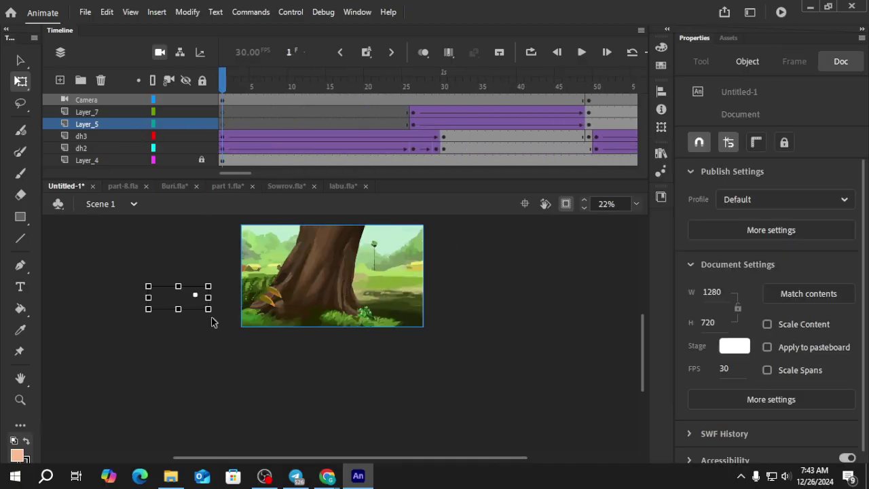
{"action": "left_click", "coordinate": [582, 52]}
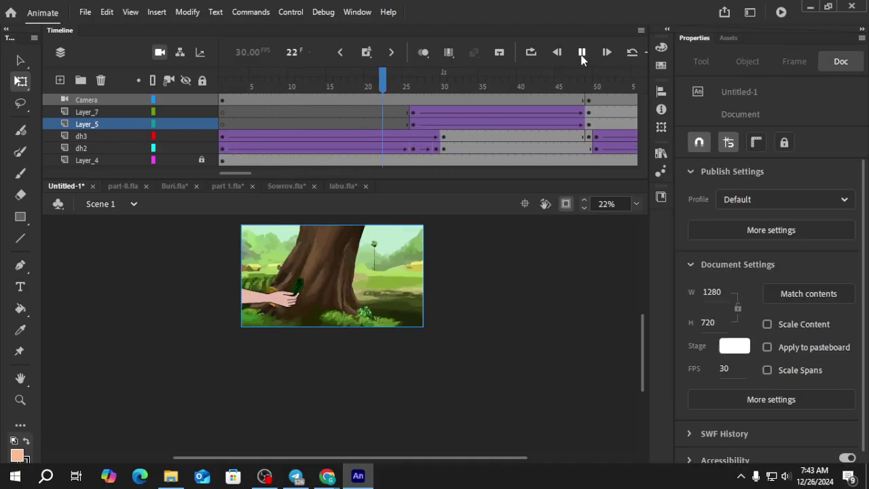
{"action": "left_click", "coordinate": [581, 52]}
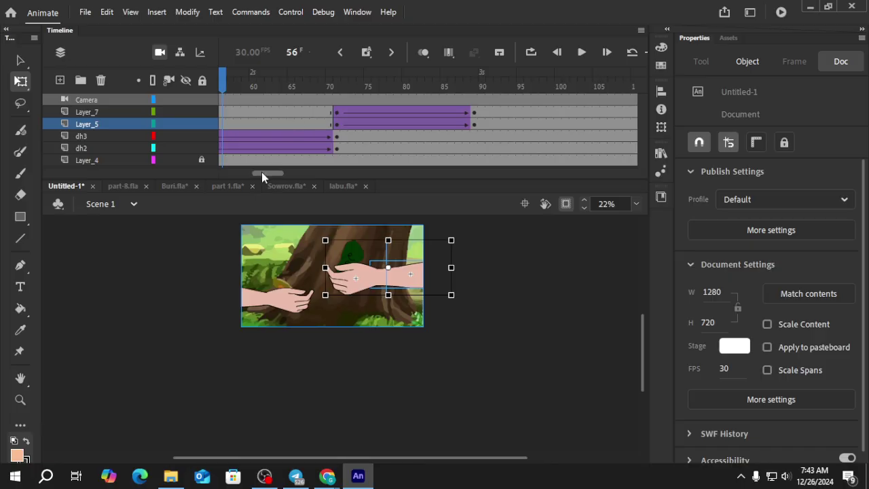
At frame 30, set the left hand's first symbol frame to 2 so it keeps holding the green note.
{"action": "left_click_drag", "start_coordinate": [261, 171], "coordinate": [229, 172]}
{"action": "left_click_drag", "start_coordinate": [240, 86], "coordinate": [442, 110]}
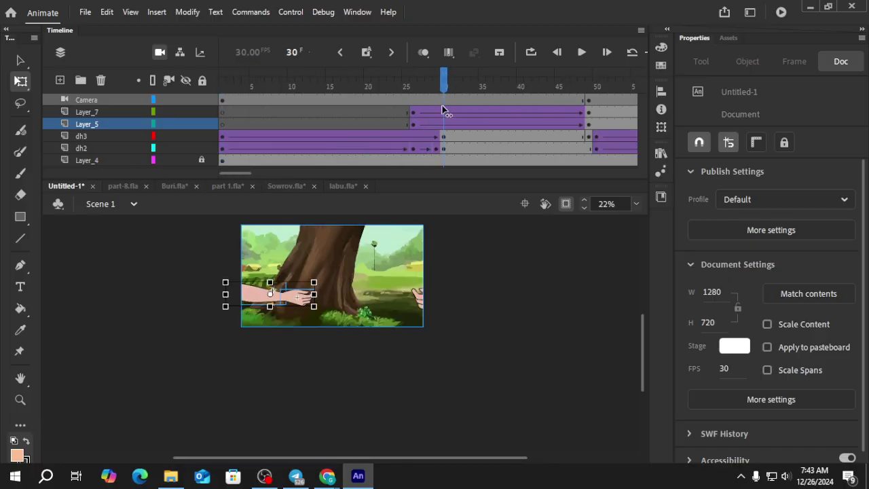
{"action": "left_click", "coordinate": [311, 329]}
{"action": "left_click", "coordinate": [306, 302]}
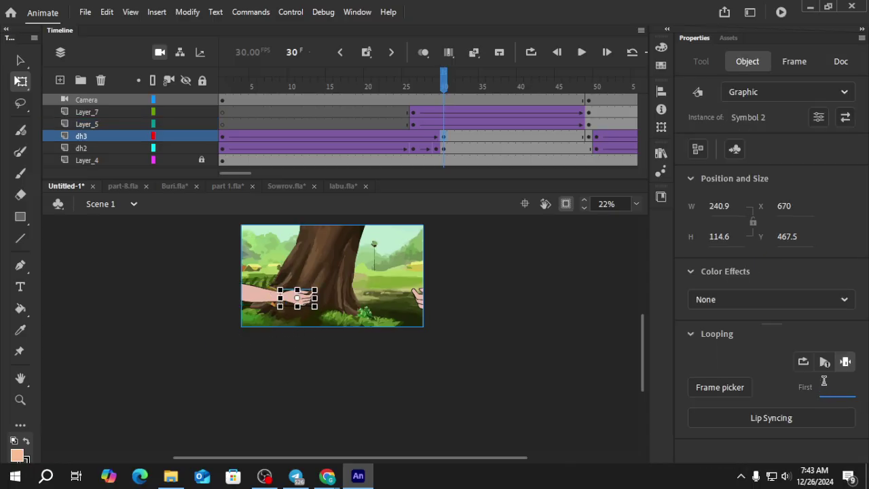
{"action": "type", "text": "2"}
{"action": "left_click", "coordinate": [512, 347]}
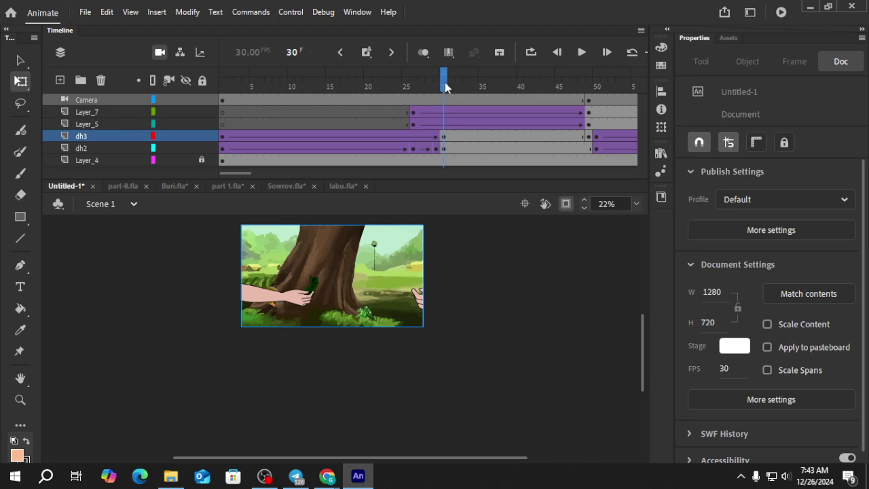
Scrub through the handover and remove all frames after frame 98 on every layer.
{"action": "left_click_drag", "start_coordinate": [444, 82], "coordinate": [222, 129]}
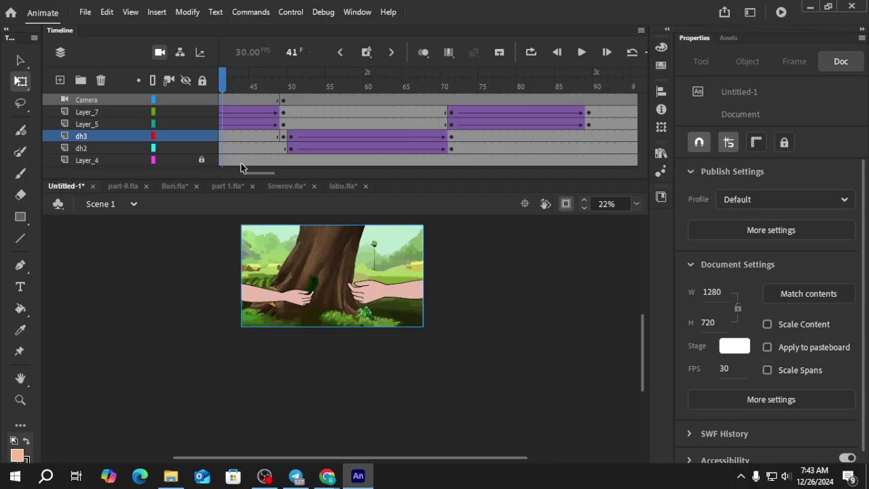
{"action": "left_click_drag", "start_coordinate": [242, 171], "coordinate": [286, 187]}
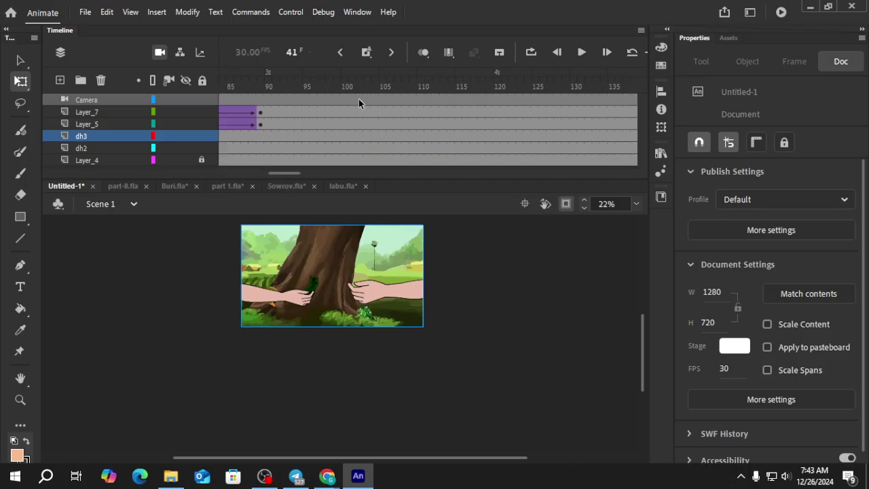
{"action": "left_click_drag", "start_coordinate": [342, 106], "coordinate": [684, 297]}
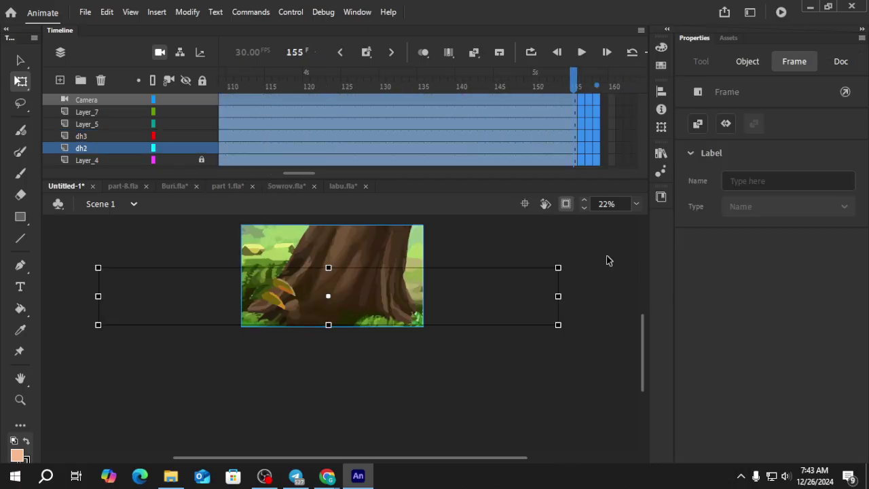
{"action": "left_click", "coordinate": [378, 202]}
Test the movie from frame 1 in a preview window and close the preview.
{"action": "left_click_drag", "start_coordinate": [277, 176], "coordinate": [239, 174]}
{"action": "left_click", "coordinate": [227, 108]}
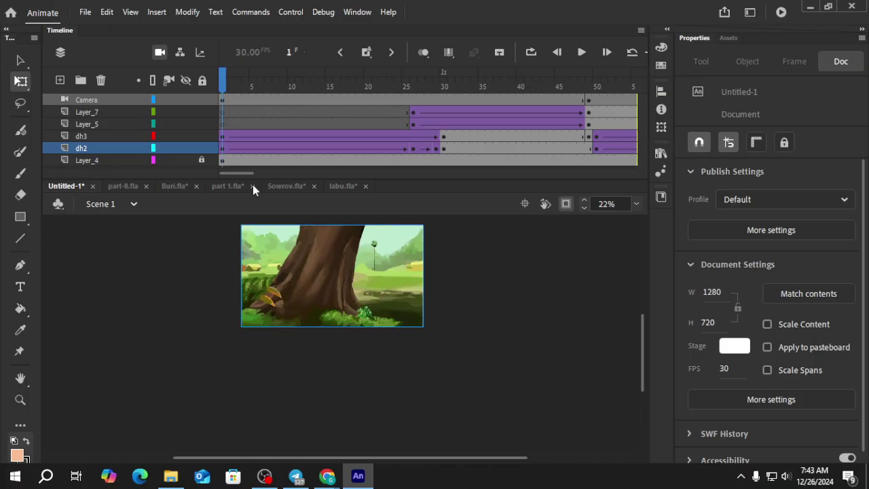
{"action": "key", "text": "ctrl+Return"}
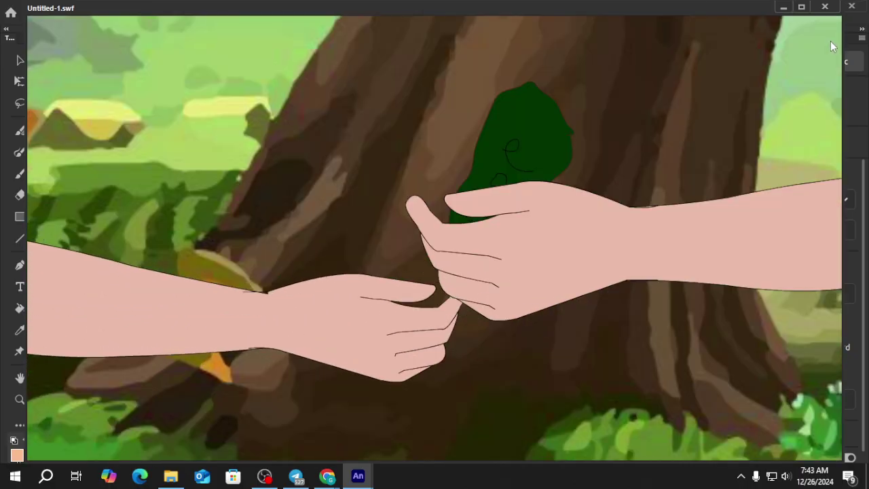
{"action": "left_click", "coordinate": [824, 6]}
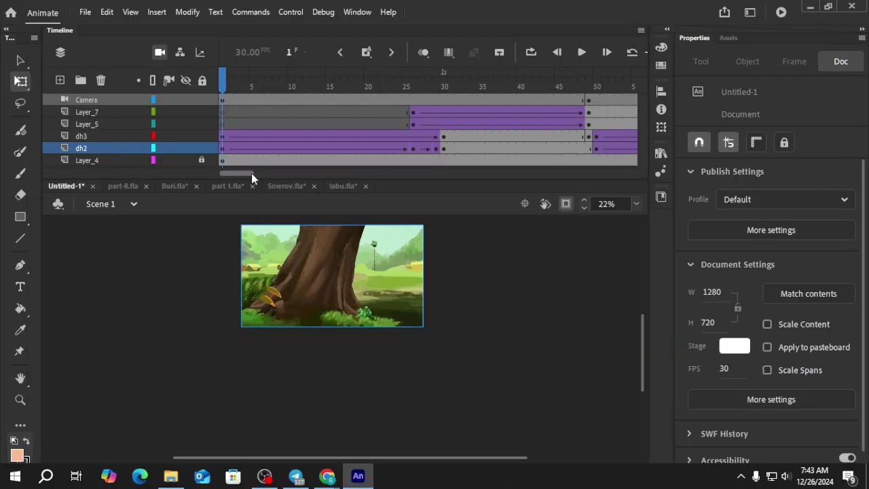
Move the Camera layer's keyframe at frame 49 to frame 36.
{"action": "left_click_drag", "start_coordinate": [250, 173], "coordinate": [268, 173]}
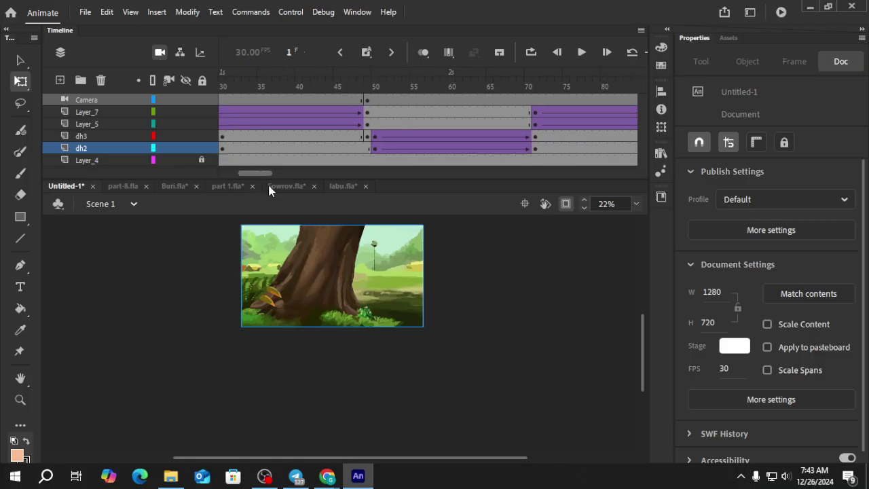
{"action": "left_click", "coordinate": [364, 101]}
{"action": "left_click_drag", "start_coordinate": [370, 93], "coordinate": [319, 120]}
{"action": "left_click", "coordinate": [366, 100]}
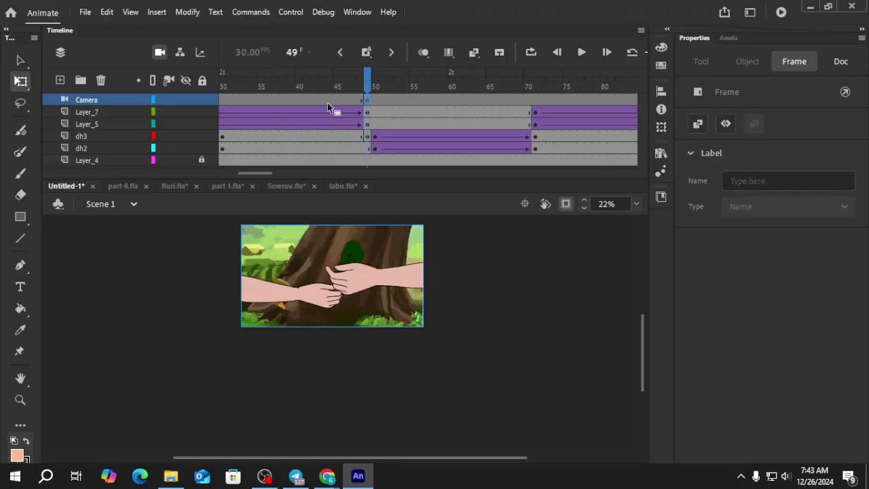
{"action": "left_click", "coordinate": [270, 103]}
Play the animation from frame 1 to check the earlier camera change.
{"action": "left_click_drag", "start_coordinate": [263, 174], "coordinate": [246, 174]}
{"action": "left_click", "coordinate": [224, 88]}
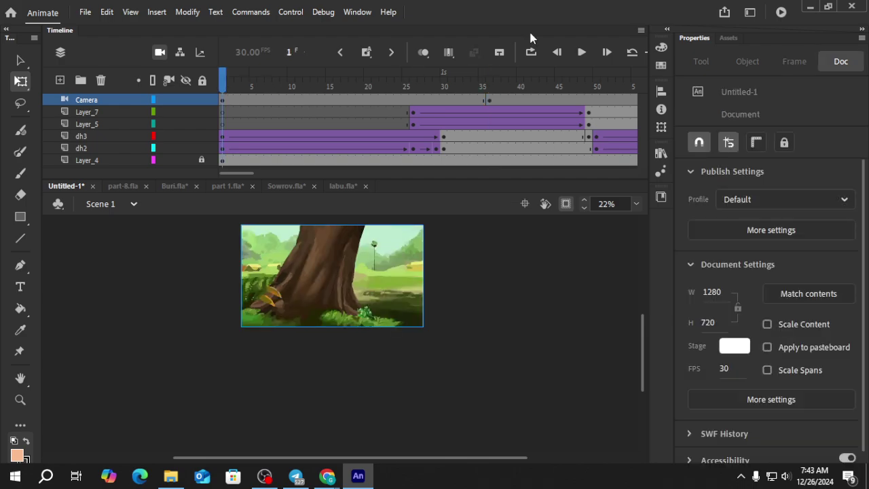
{"action": "left_click", "coordinate": [581, 52]}
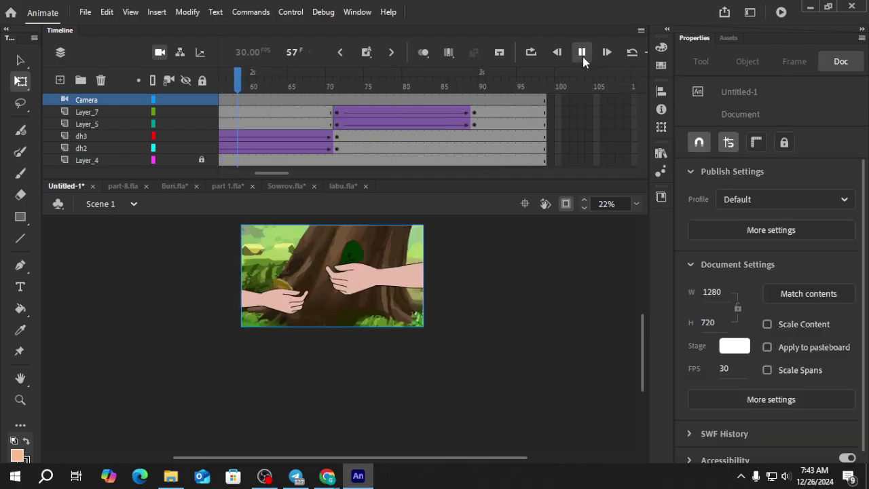
{"action": "left_click", "coordinate": [582, 52]}
Move the Camera layer's second keyframe to frame 1 so the close framing applies from the start.
{"action": "left_click_drag", "start_coordinate": [268, 173], "coordinate": [223, 174]}
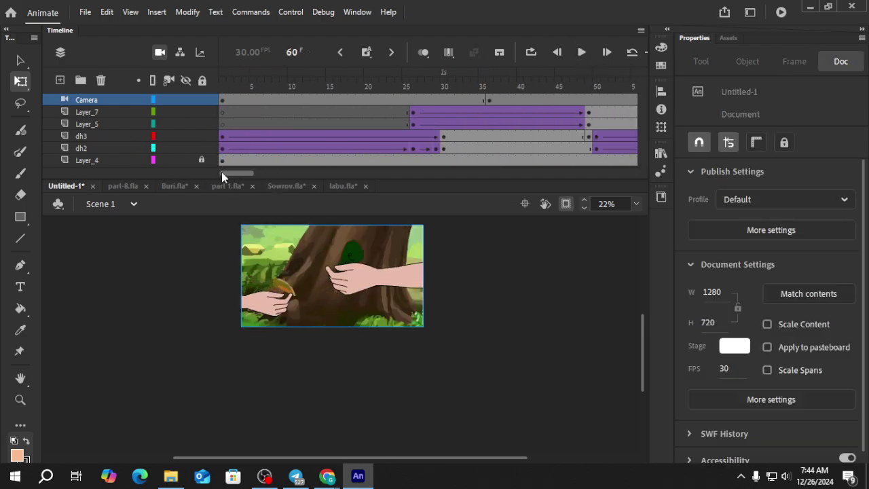
{"action": "left_click", "coordinate": [225, 83]}
{"action": "left_click_drag", "start_coordinate": [225, 83], "coordinate": [211, 104]}
{"action": "left_click", "coordinate": [488, 100]}
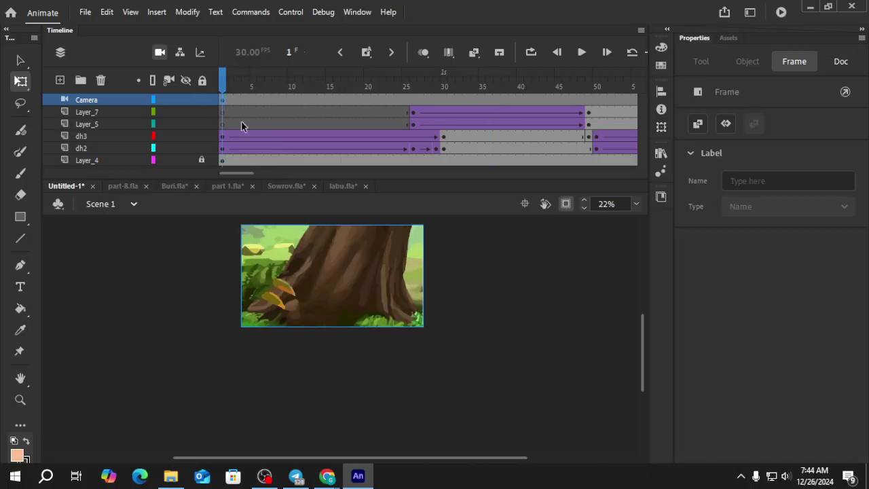
Play the animation to check the close camera framing throughout, and return to frame 1.
{"action": "left_click", "coordinate": [582, 53]}
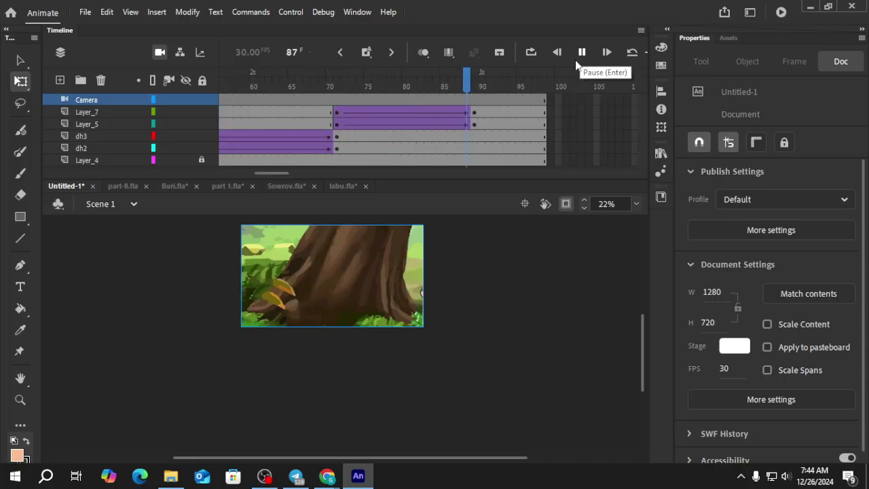
{"action": "left_click_drag", "start_coordinate": [273, 174], "coordinate": [238, 174]}
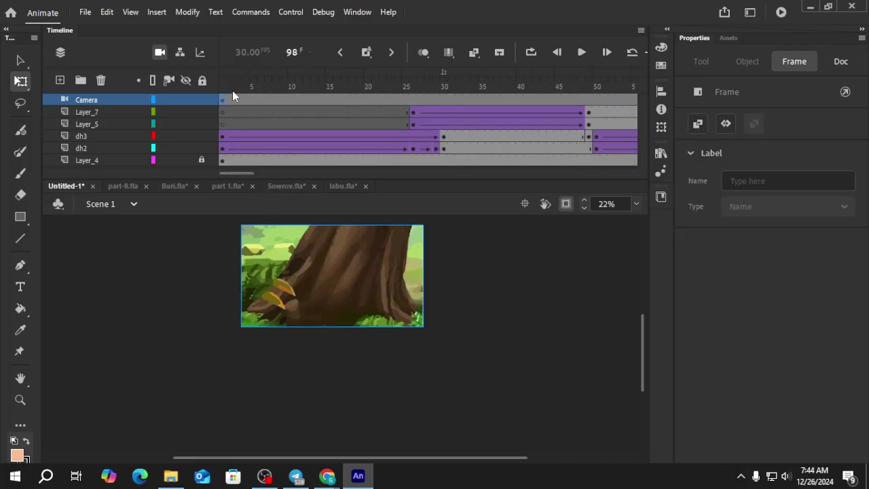
{"action": "left_click", "coordinate": [224, 88]}
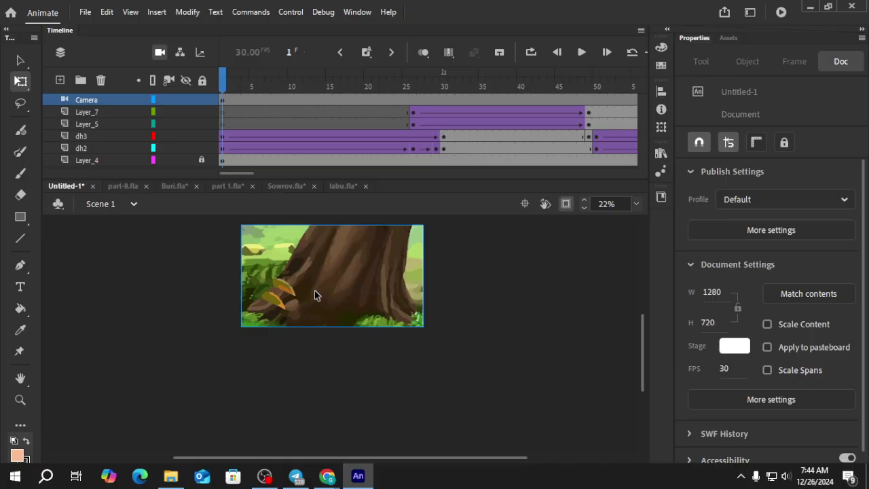
Activate the Camera tool and play the animation through to the last frame again.
{"action": "key", "text": "c"}
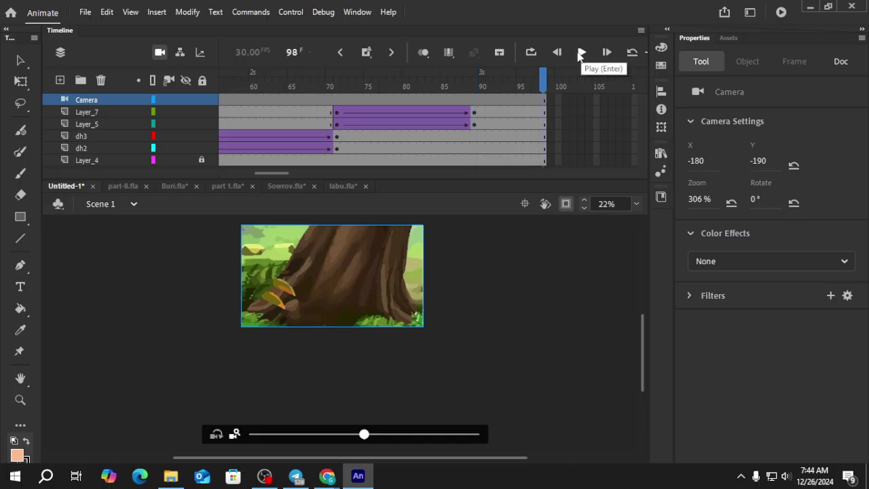
{"action": "key", "text": "ctrl+s"}
{"action": "left_click", "coordinate": [390, 285]}
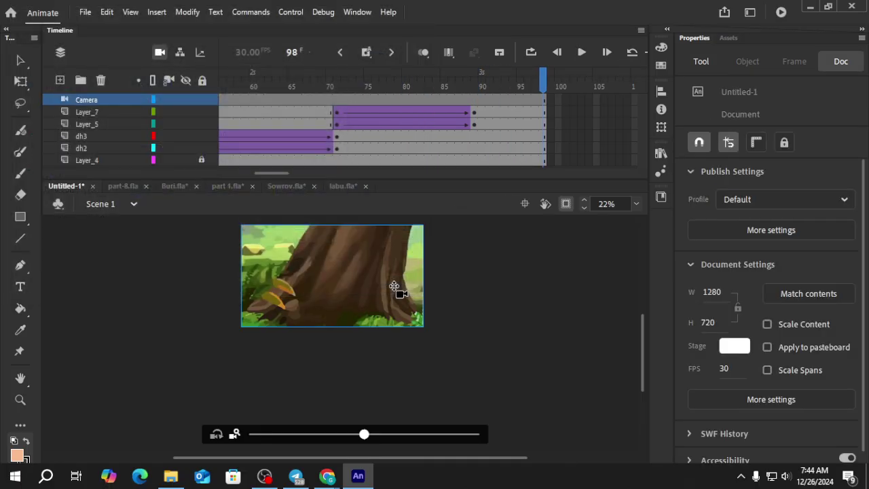
Turn on onion skinning at frame 26 and examine the left hand's positions in the neighbouring frames.
{"action": "left_click_drag", "start_coordinate": [277, 175], "coordinate": [218, 128]}
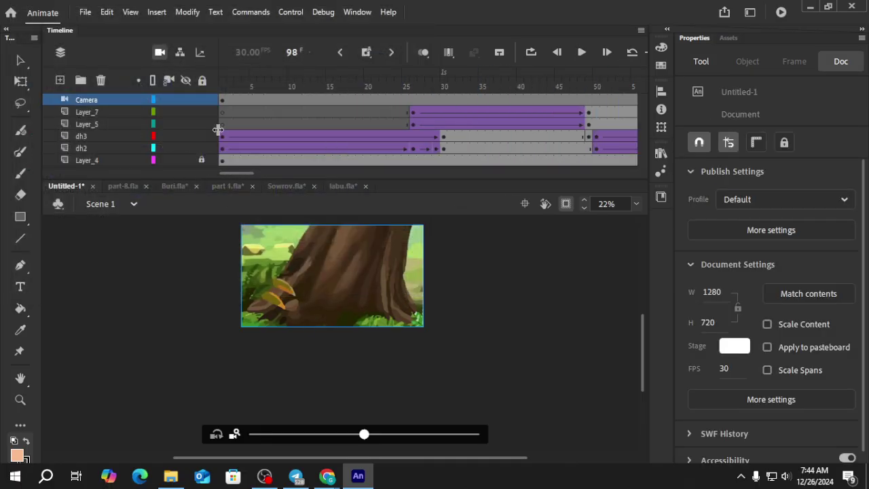
{"action": "left_click", "coordinate": [222, 80]}
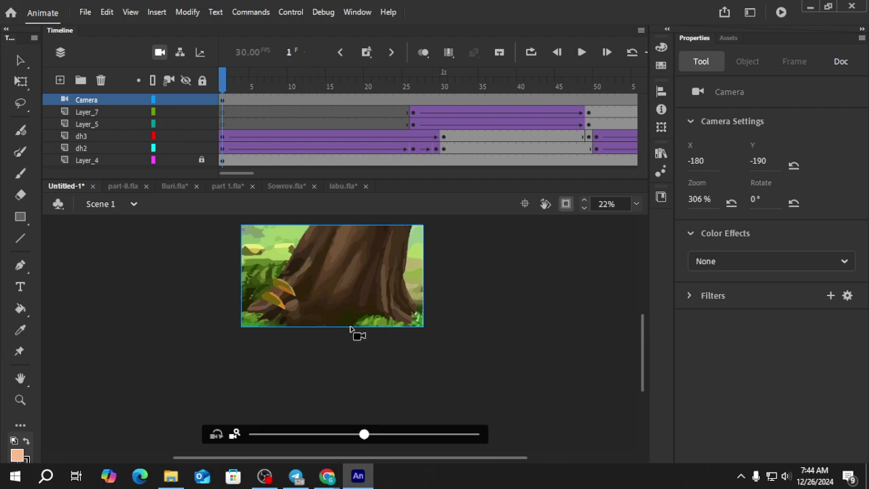
{"action": "left_click_drag", "start_coordinate": [231, 90], "coordinate": [415, 134]}
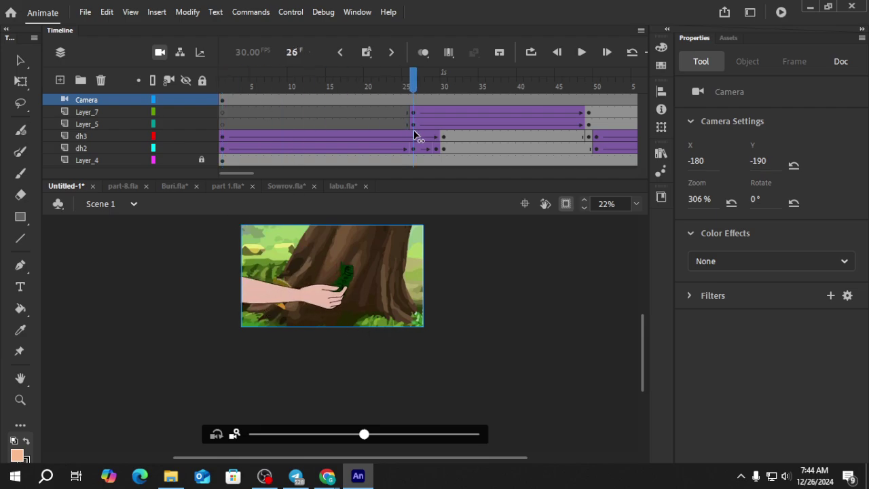
{"action": "left_click", "coordinate": [423, 52]}
{"action": "scroll", "coordinate": [310, 309], "scroll_direction": "up", "scroll_amount": 3}
{"action": "scroll", "coordinate": [311, 312], "scroll_direction": "down", "scroll_amount": 2}
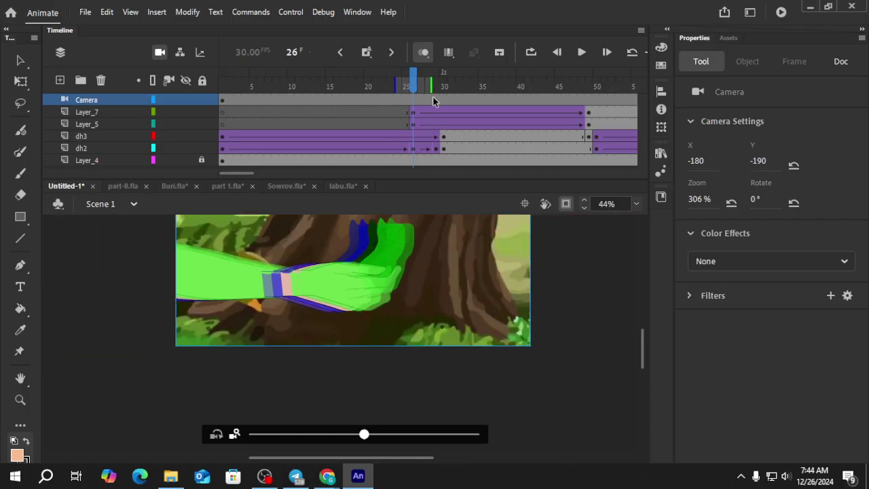
Turn off onion skinning, preview the animation as a test movie, and close the preview.
{"action": "left_click", "coordinate": [424, 52]}
{"action": "key", "text": "ctrl+Return"}
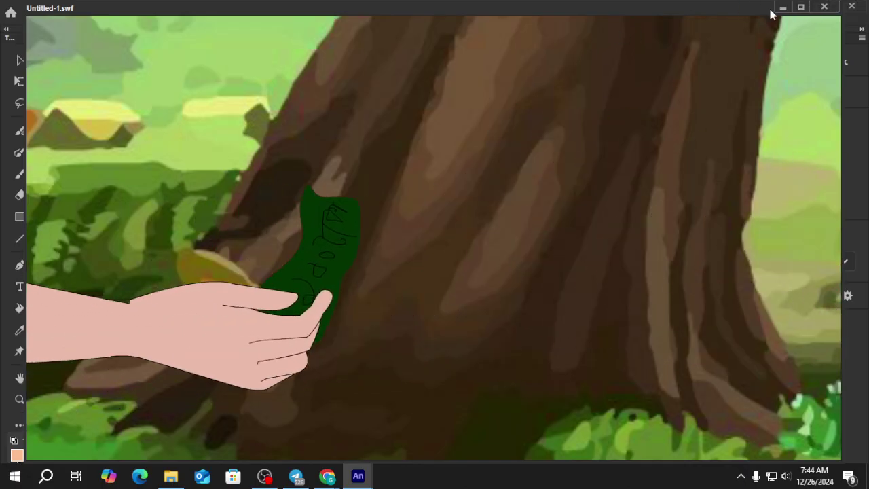
{"action": "left_click", "coordinate": [824, 7]}
Compare the left arm's positions at frames 29 and 30, using onion skinning to examine the jump between them.
{"action": "key", "text": "v"}
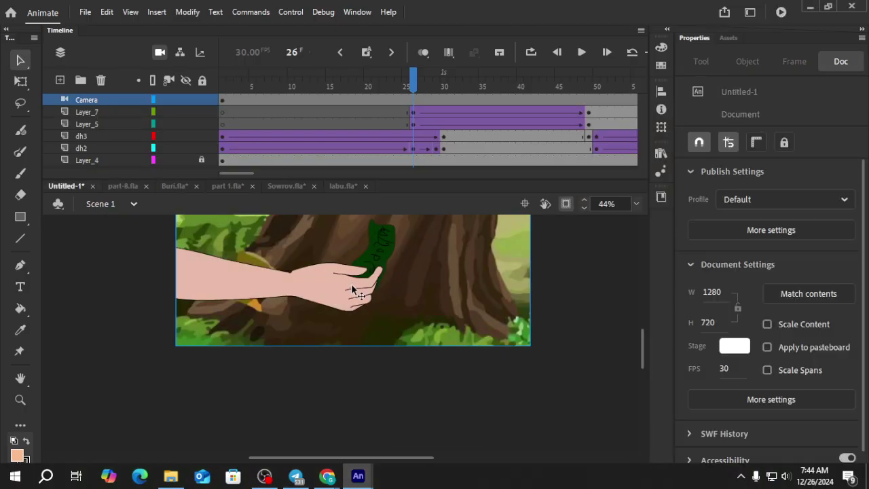
{"action": "left_click_drag", "start_coordinate": [223, 86], "coordinate": [437, 148]}
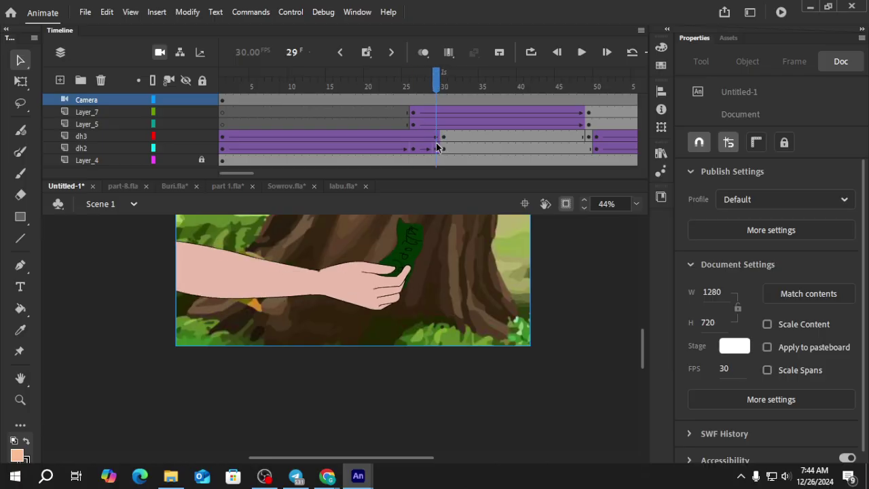
{"action": "left_click_drag", "start_coordinate": [436, 88], "coordinate": [444, 92]}
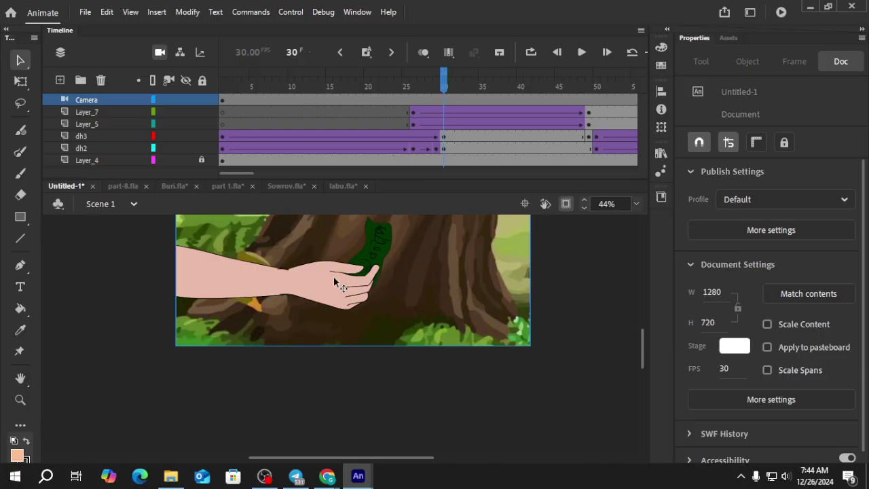
{"action": "left_click_drag", "start_coordinate": [445, 87], "coordinate": [438, 90]}
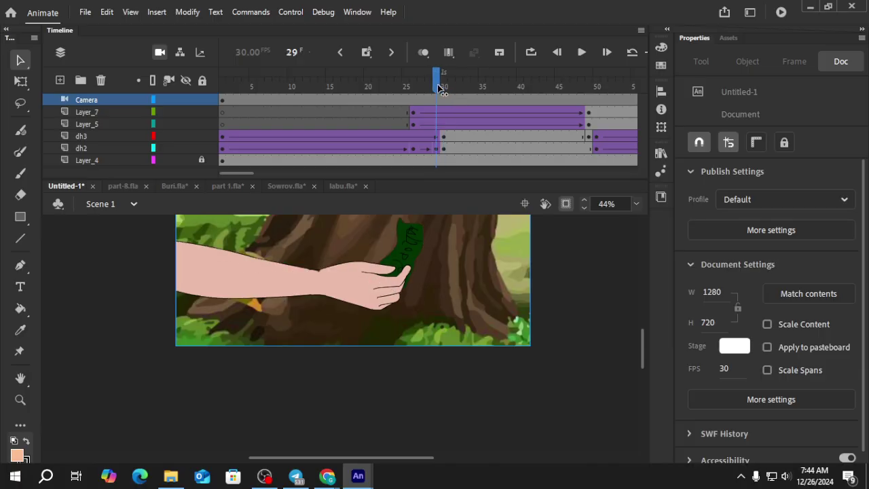
{"action": "left_click", "coordinate": [423, 53]}
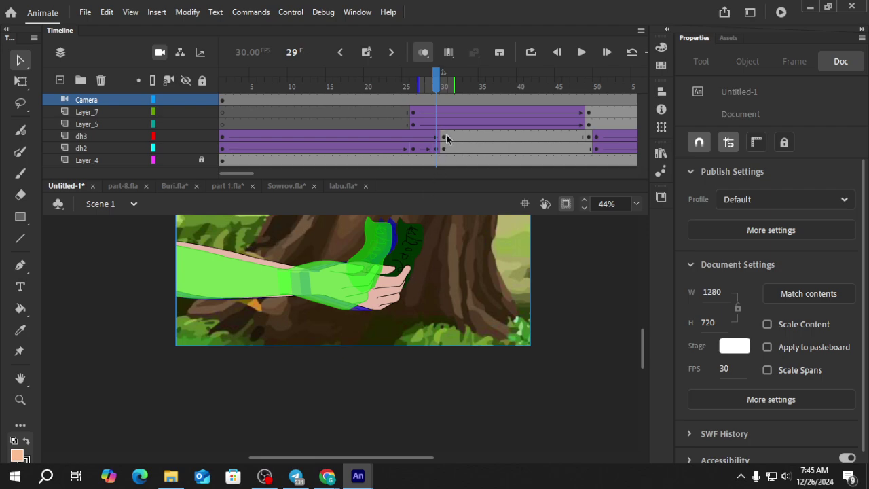
{"action": "left_click", "coordinate": [443, 86]}
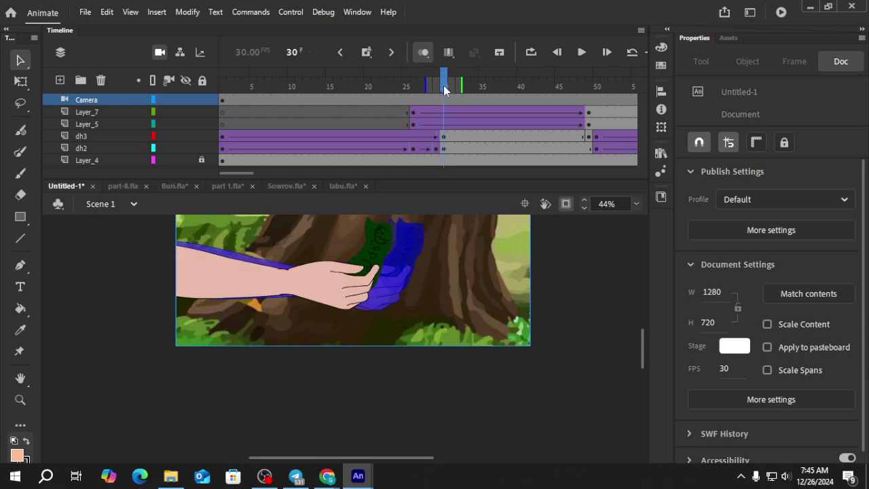
{"action": "left_click", "coordinate": [437, 87]}
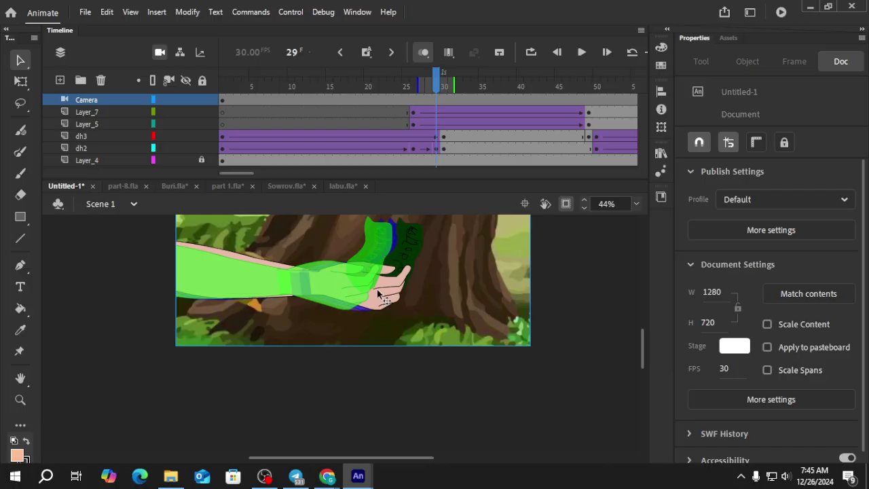
Move the left hand holding the note at frame 29 back to match its frame 30 position, and turn off onion skinning.
{"action": "scroll", "coordinate": [377, 293], "scroll_direction": "up", "scroll_amount": 3}
{"action": "left_click_drag", "start_coordinate": [385, 297], "coordinate": [312, 290]}
{"action": "scroll", "coordinate": [312, 289], "scroll_direction": "down", "scroll_amount": 3}
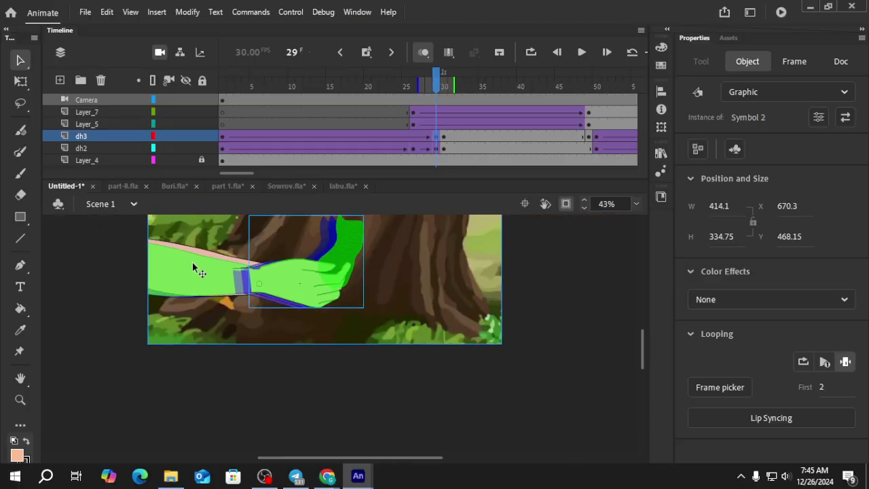
{"action": "left_click", "coordinate": [425, 53]}
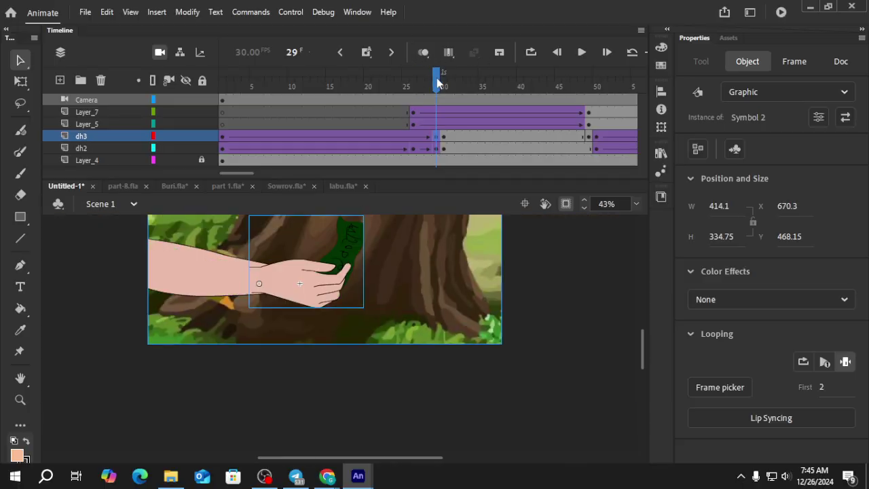
Shift the left forearm on layer dh2 at frame 29 back to line up with the hand, and return to frame 1.
{"action": "mouse_move", "coordinate": [438, 81]}
{"action": "left_mouse_down"}
{"action": "mouse_move", "coordinate": [407, 82]}
{"action": "mouse_move", "coordinate": [436, 81]}
{"action": "left_mouse_up"}
{"action": "left_click", "coordinate": [220, 325]}
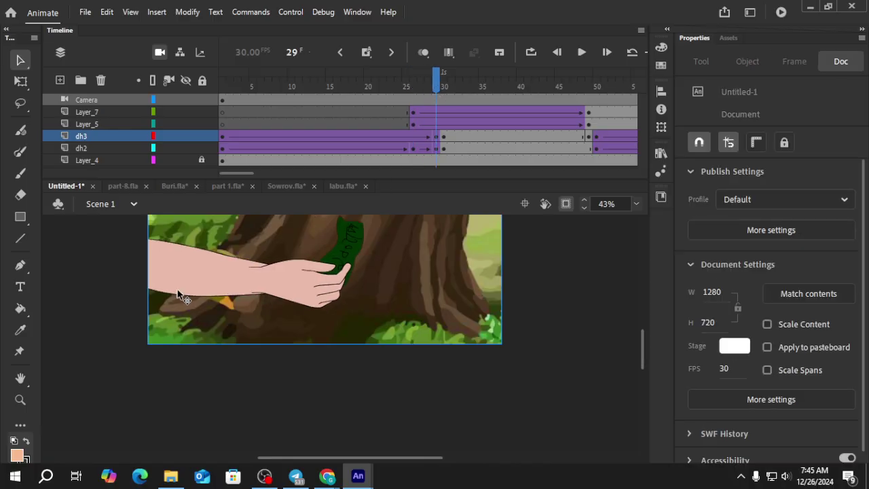
{"action": "left_click_drag", "start_coordinate": [211, 275], "coordinate": [183, 282]}
{"action": "left_click", "coordinate": [378, 88]}
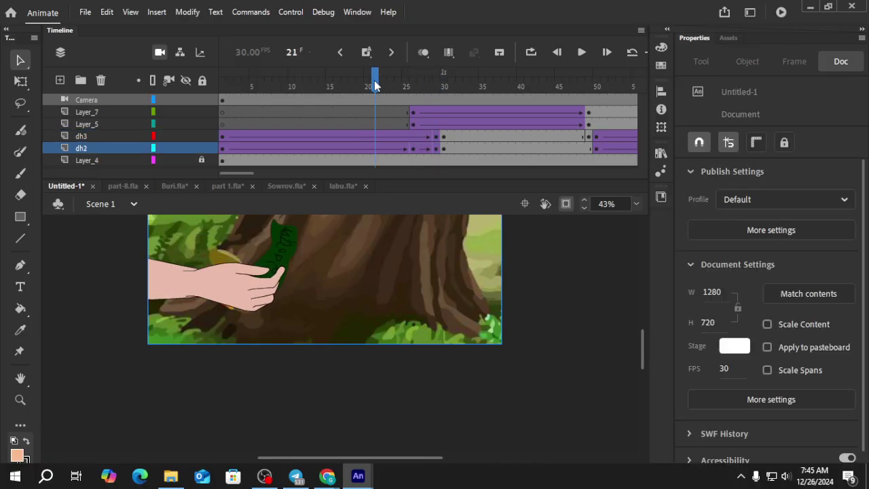
{"action": "left_click_drag", "start_coordinate": [374, 80], "coordinate": [206, 103]}
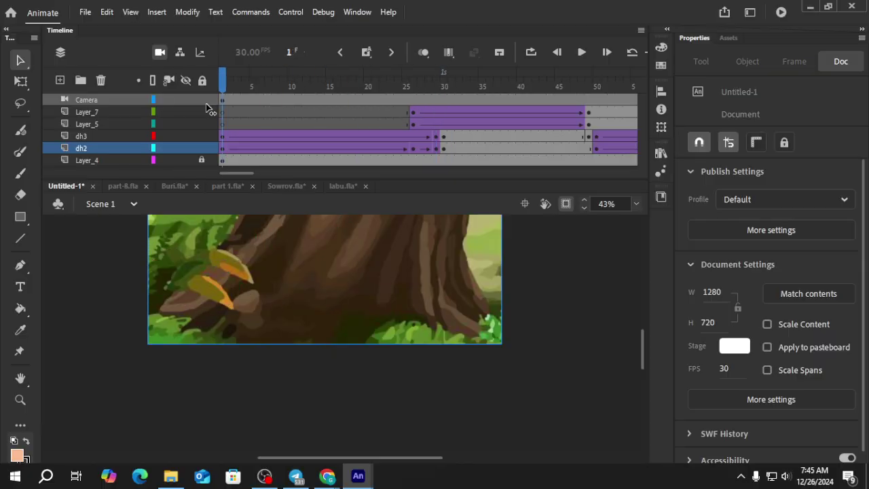
{"action": "scroll", "coordinate": [356, 348], "scroll_direction": "down", "scroll_amount": 1}
Test the movie again to check the corrected left arm movement, and close the preview.
{"action": "key", "text": "ctrl+s"}
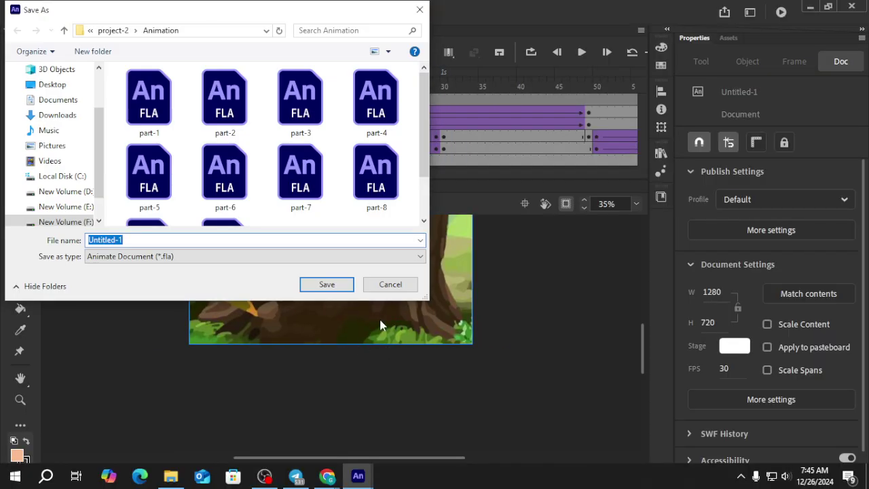
{"action": "left_click", "coordinate": [399, 286]}
{"action": "key", "text": "ctrl+Return"}
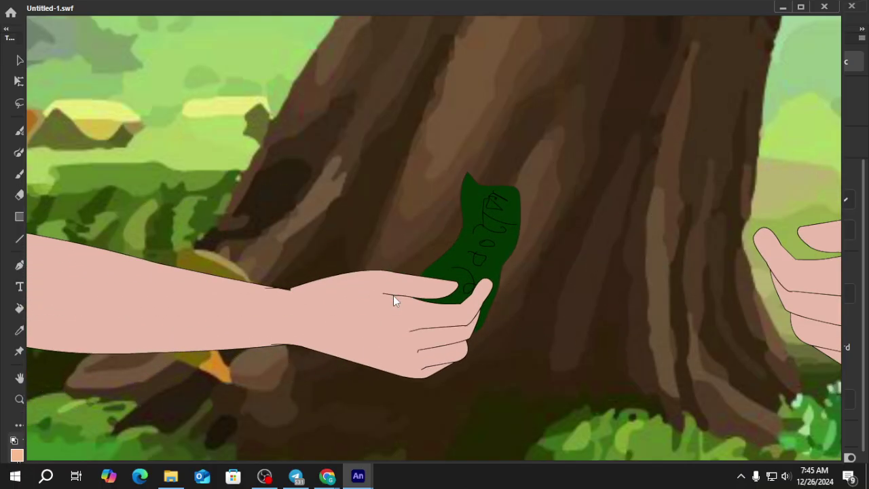
{"action": "left_click", "coordinate": [824, 7]}
{"action": "mouse_move", "coordinate": [328, 475]}
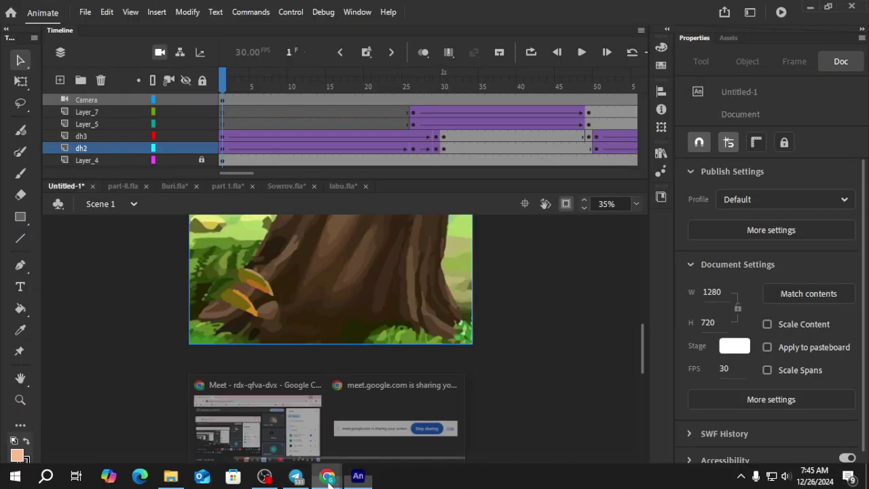
{"action": "left_click", "coordinate": [239, 417]}
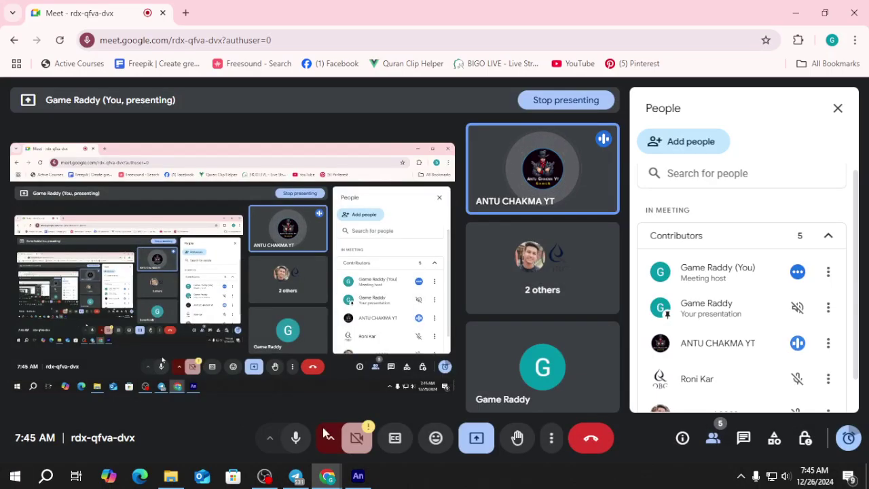
{"action": "left_click", "coordinate": [358, 477]}
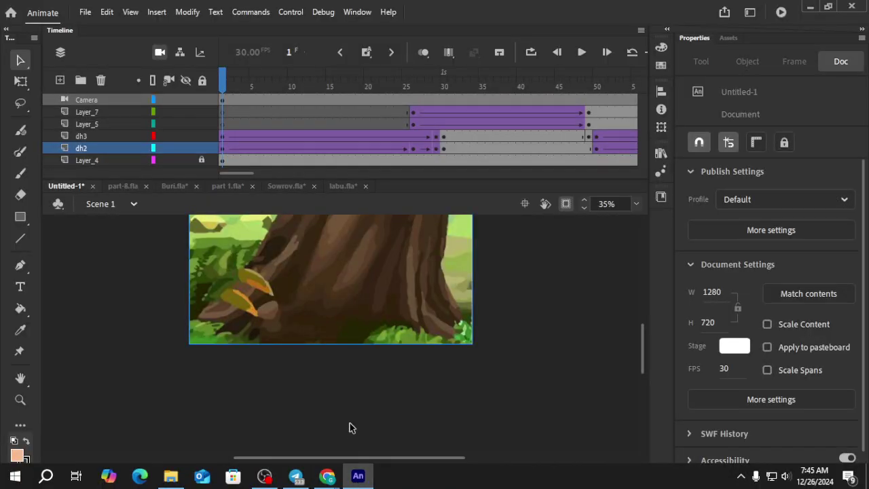
{"action": "left_click", "coordinate": [264, 475]}
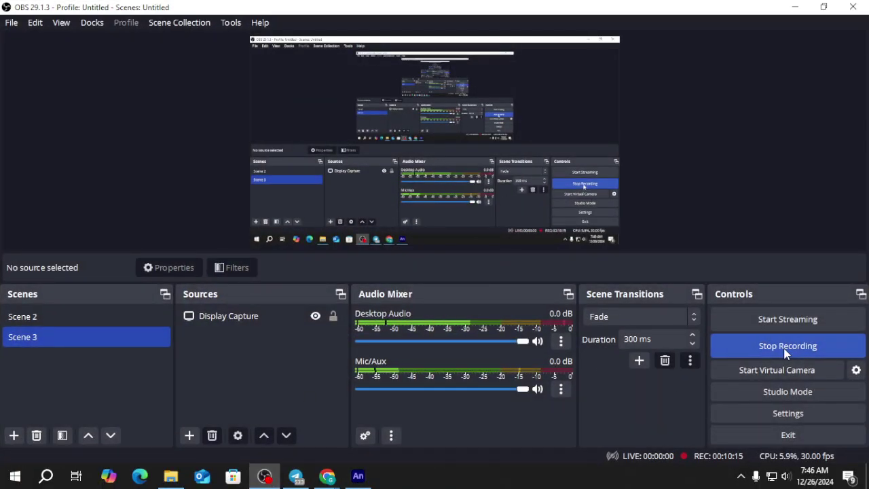